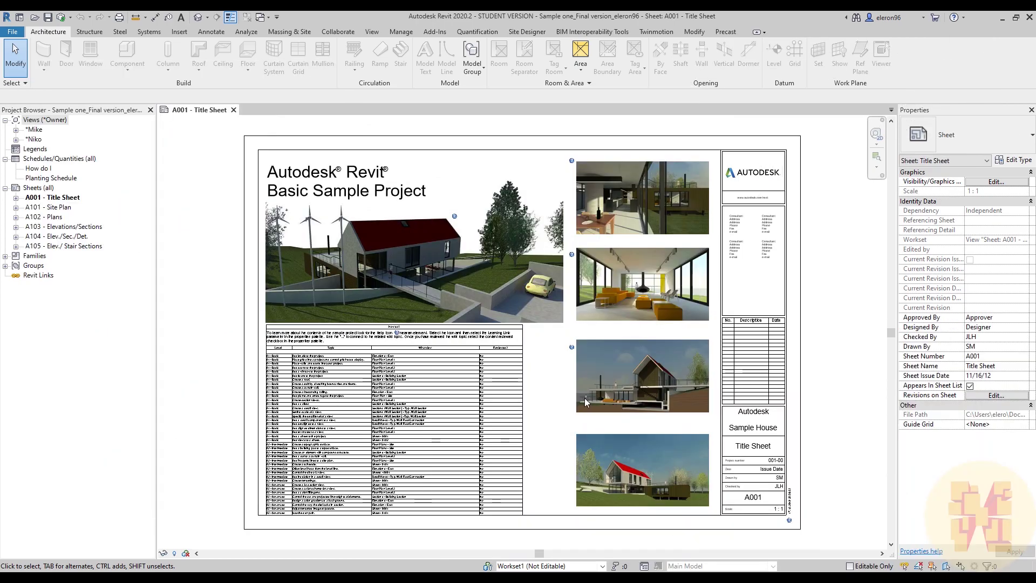
- Zoom into sheet A001 and open its How do I schedule in a separate view
scroll(399, 390, up, 2)
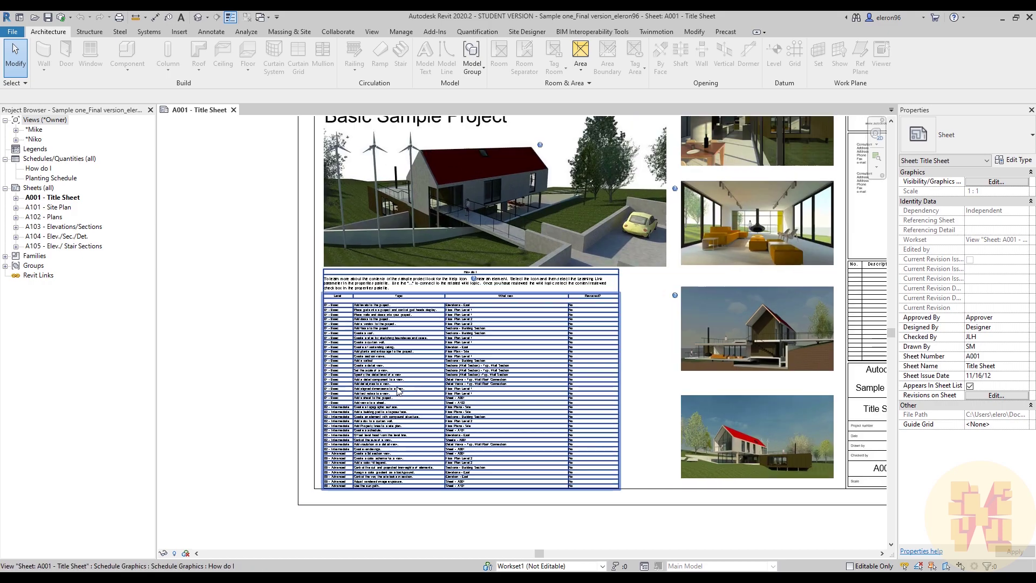
scroll(400, 390, up, 3)
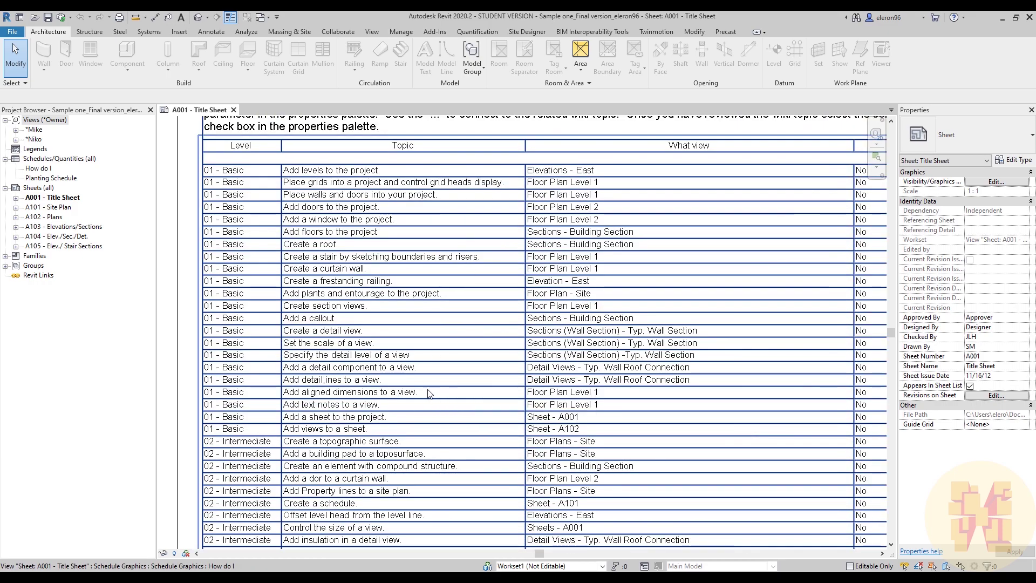
double_click(430, 393)
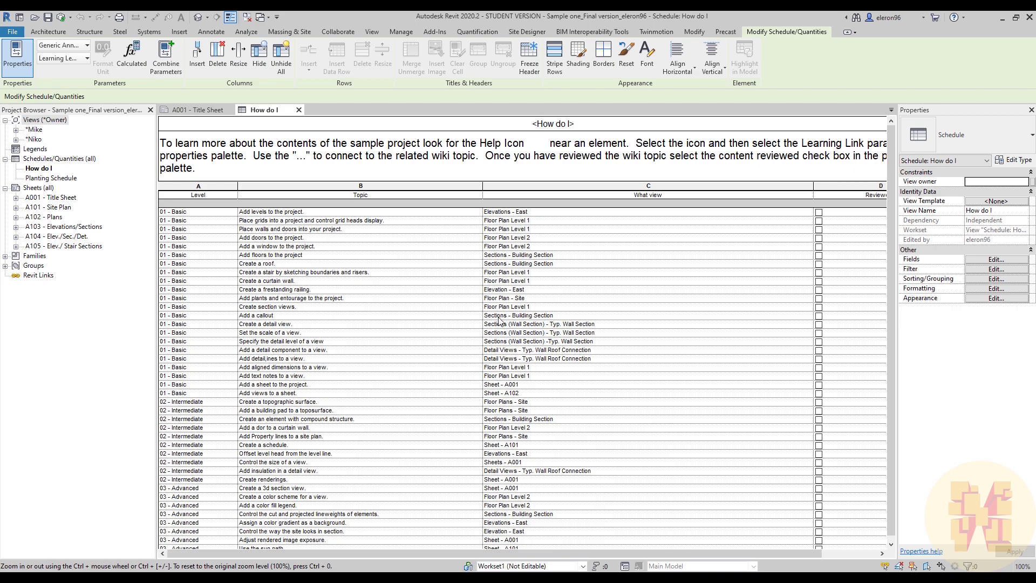
click(424, 178)
click(425, 179)
click(311, 171)
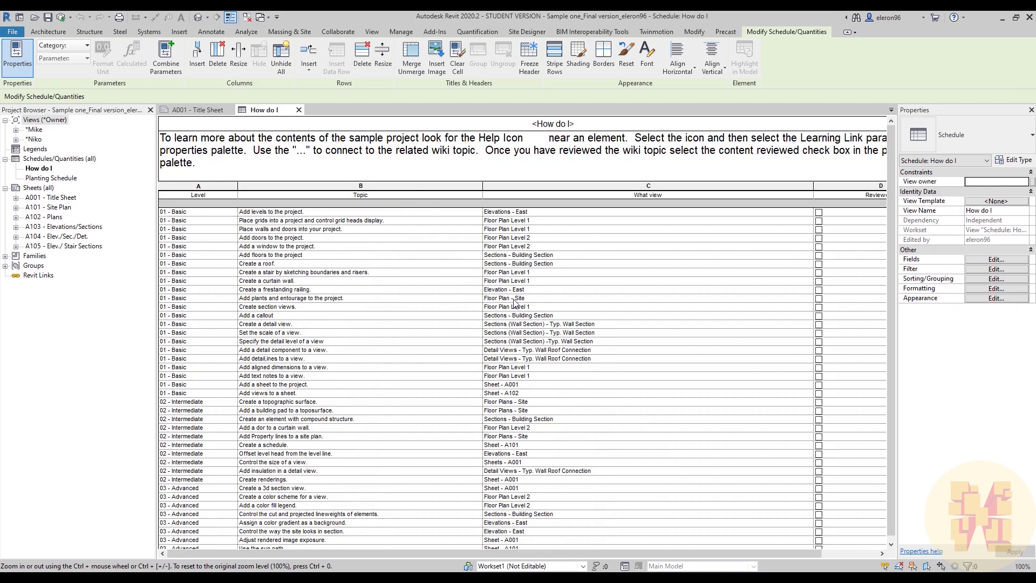
ctrl+scroll(516, 303, down, 1)
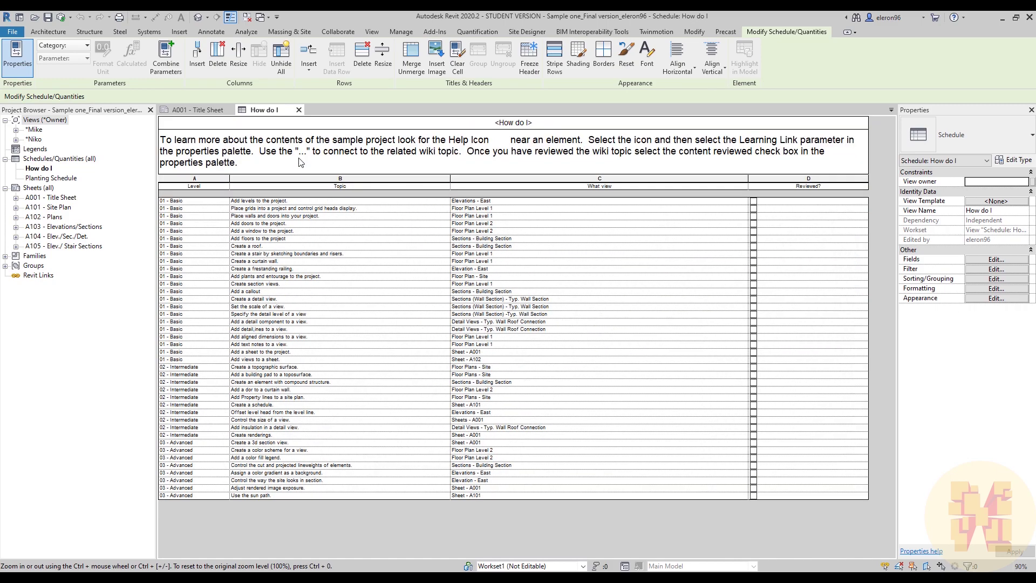
click(247, 160)
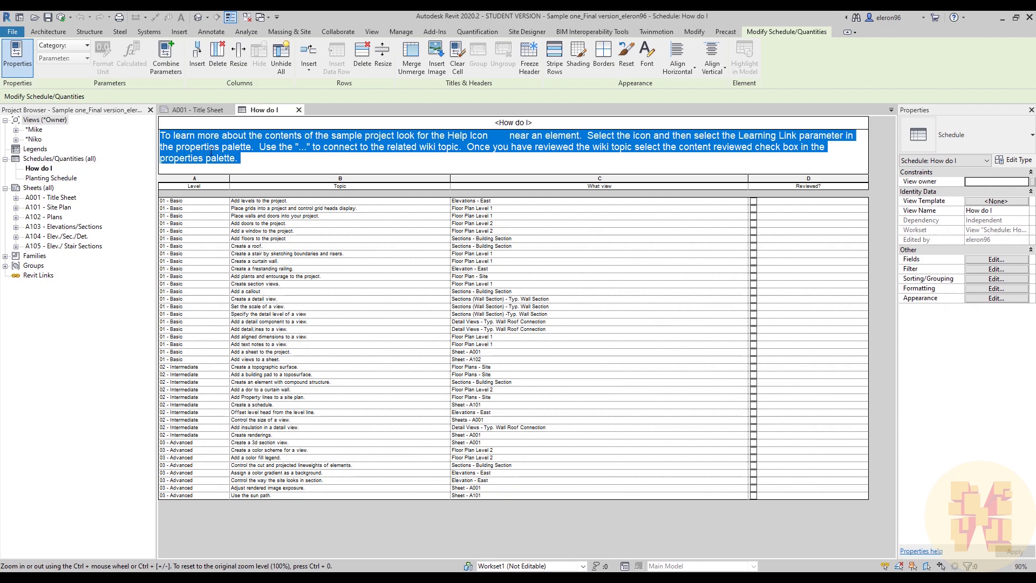
click(651, 61)
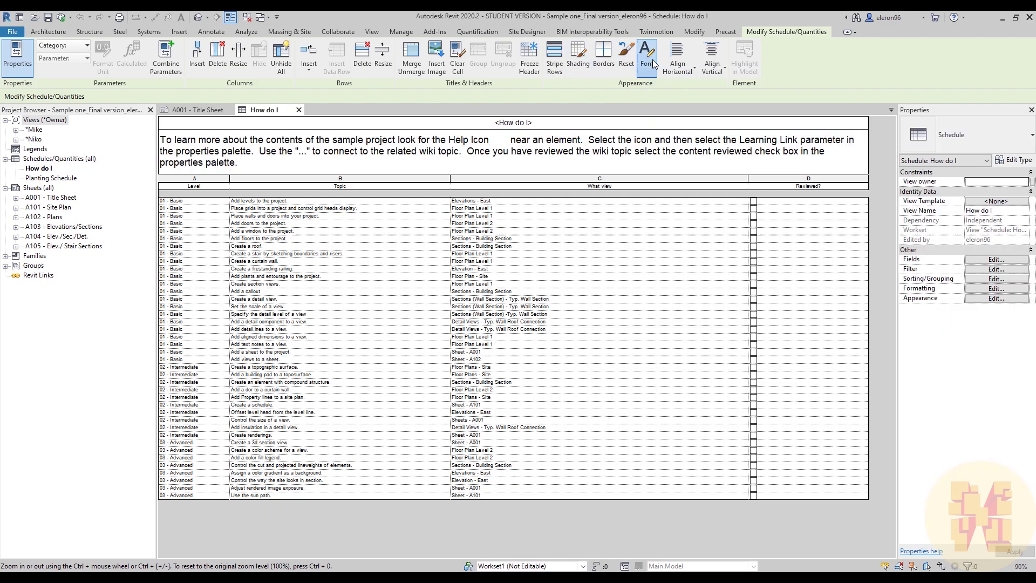
click(507, 246)
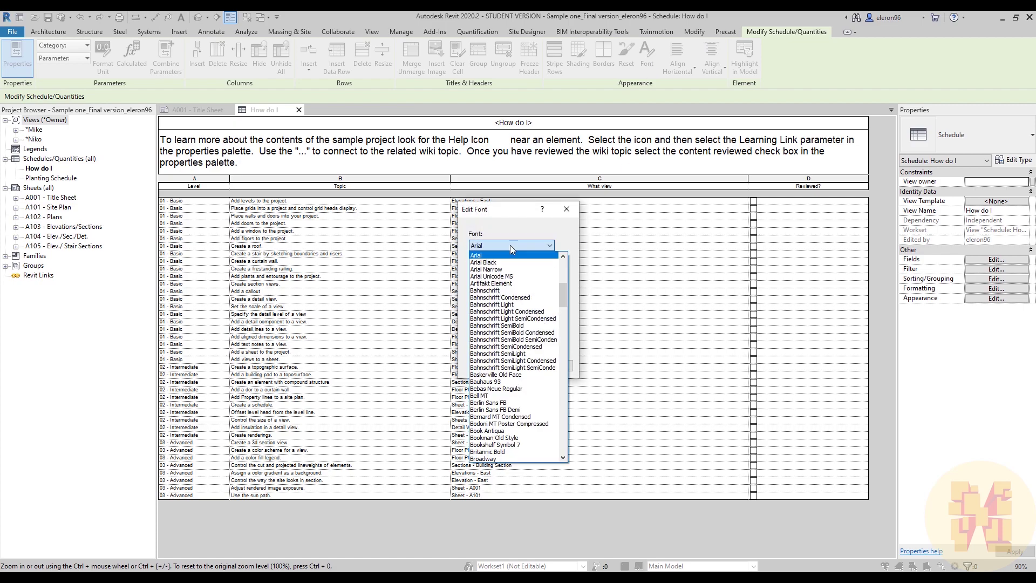
scroll(502, 291, down, 5)
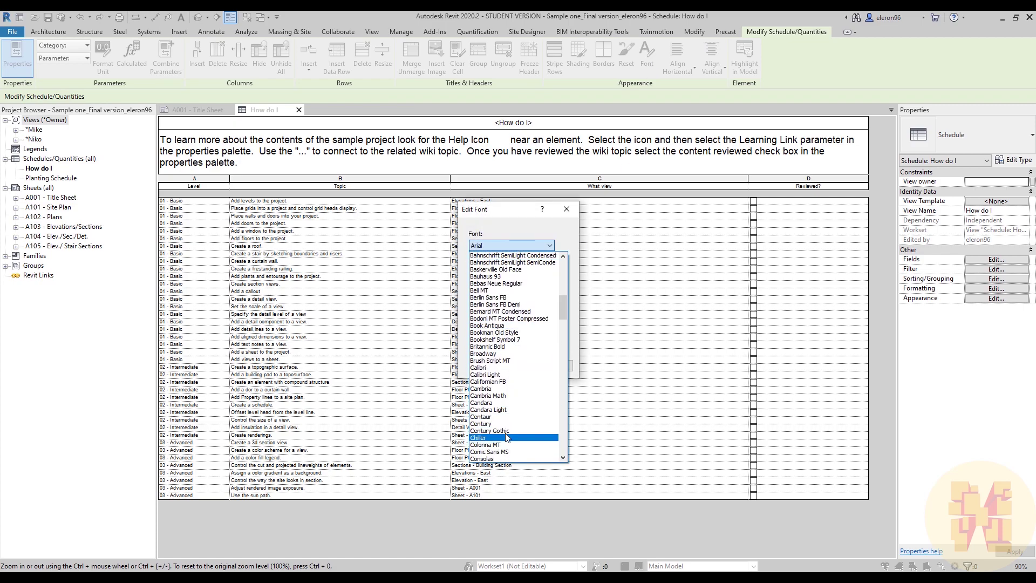
click(525, 245)
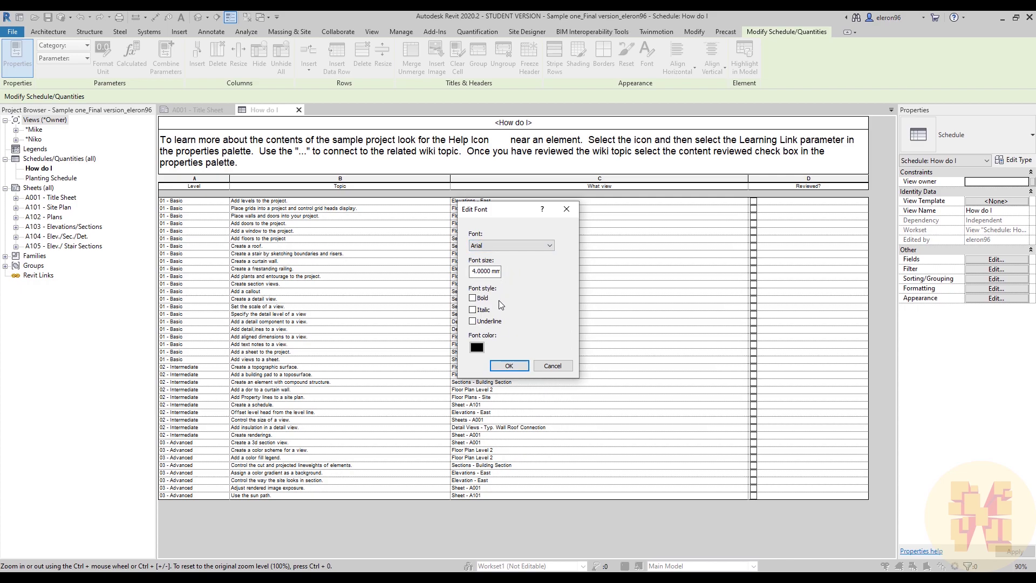
click(551, 366)
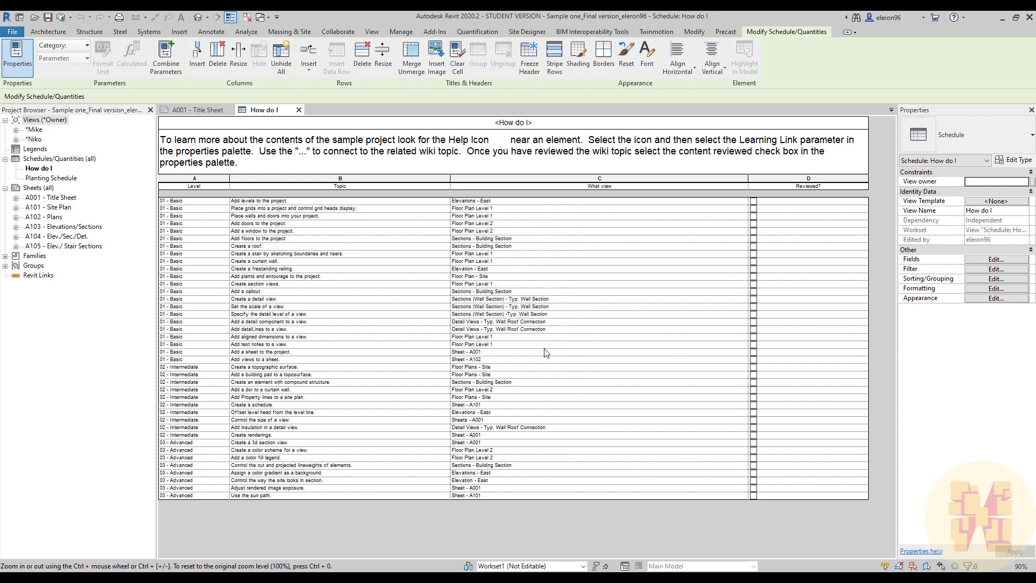
click(358, 306)
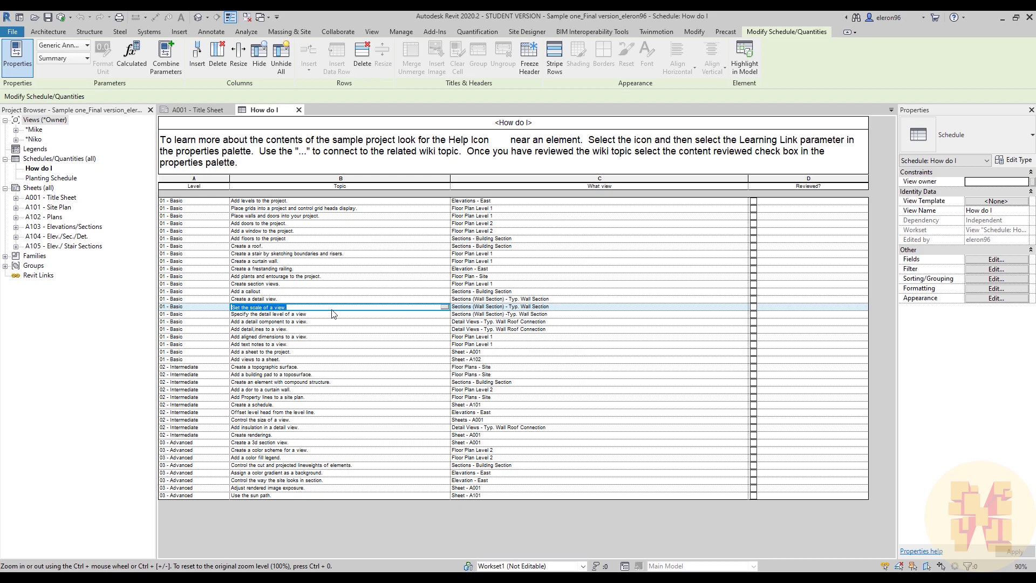
click(313, 291)
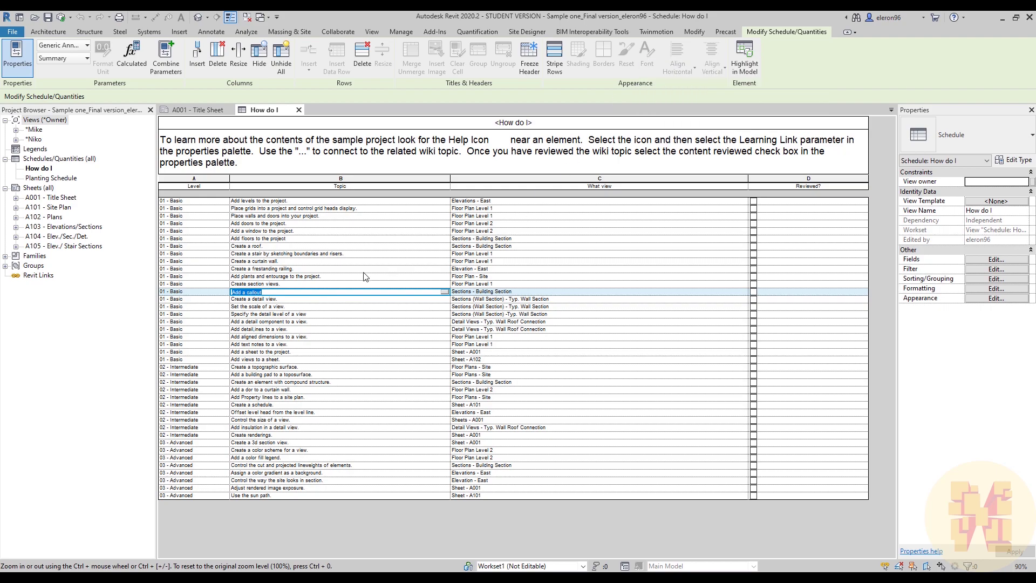
click(976, 261)
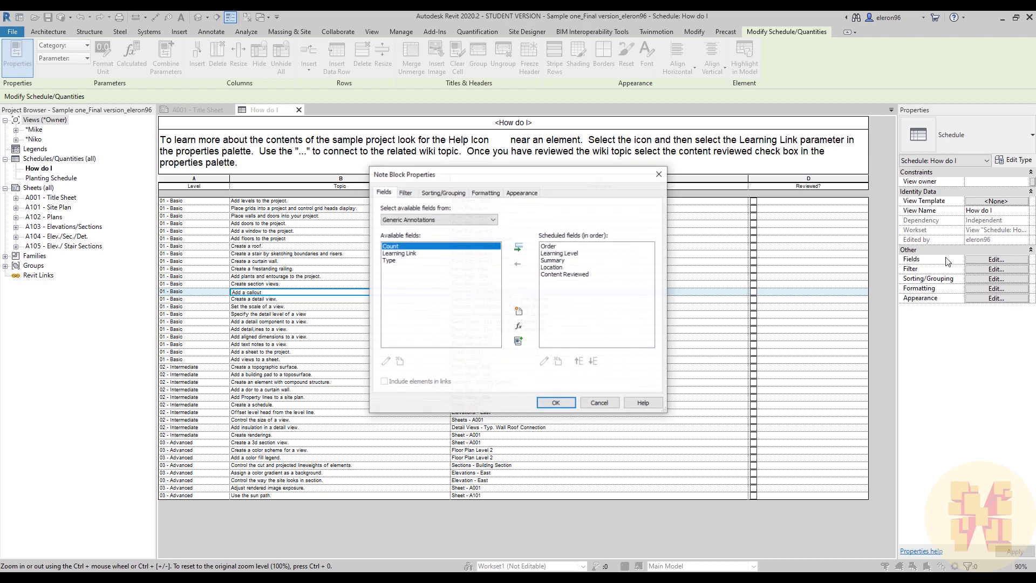
drag(462, 177, 440, 173)
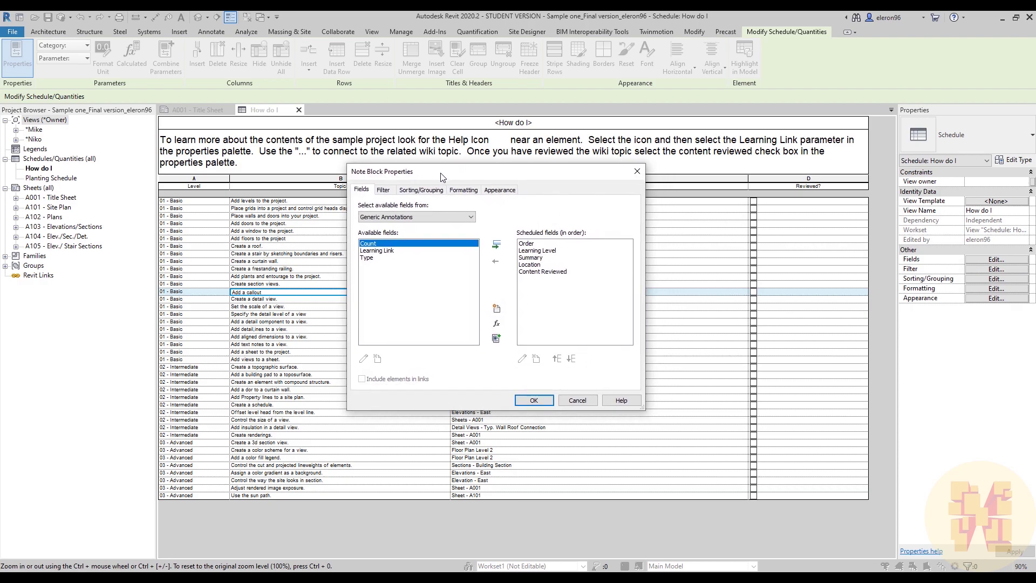
click(467, 191)
click(505, 190)
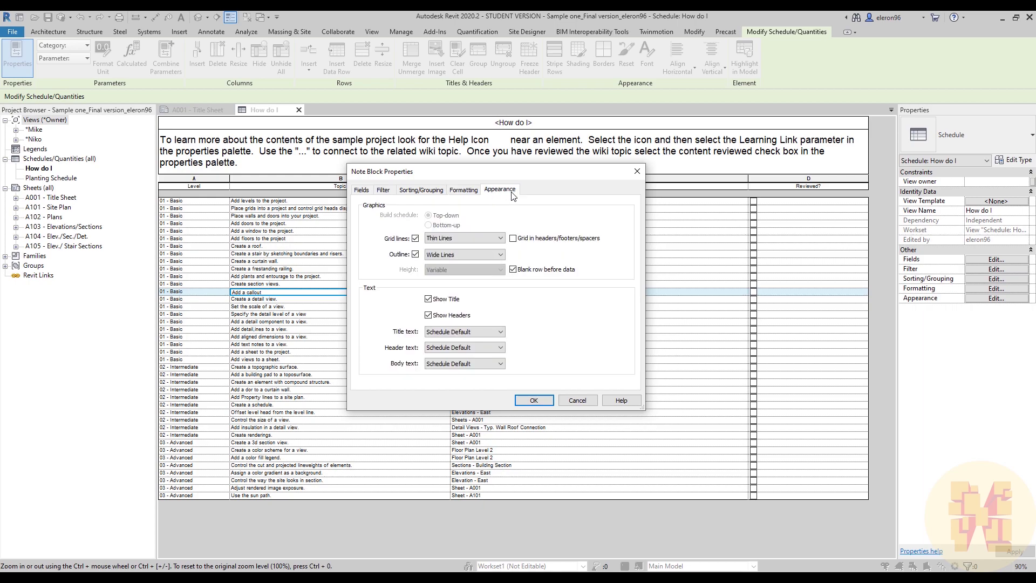
click(449, 365)
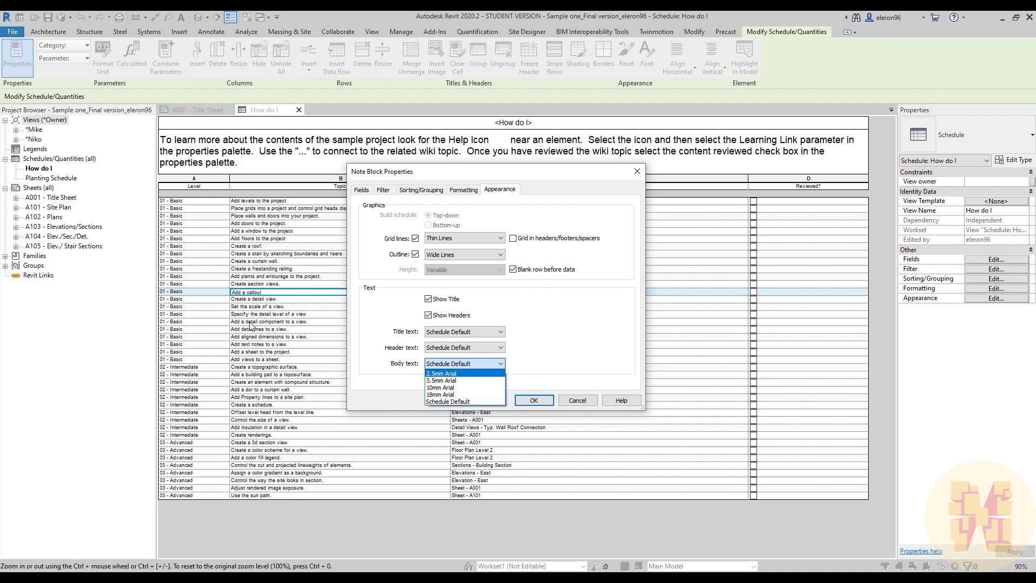
click(785, 442)
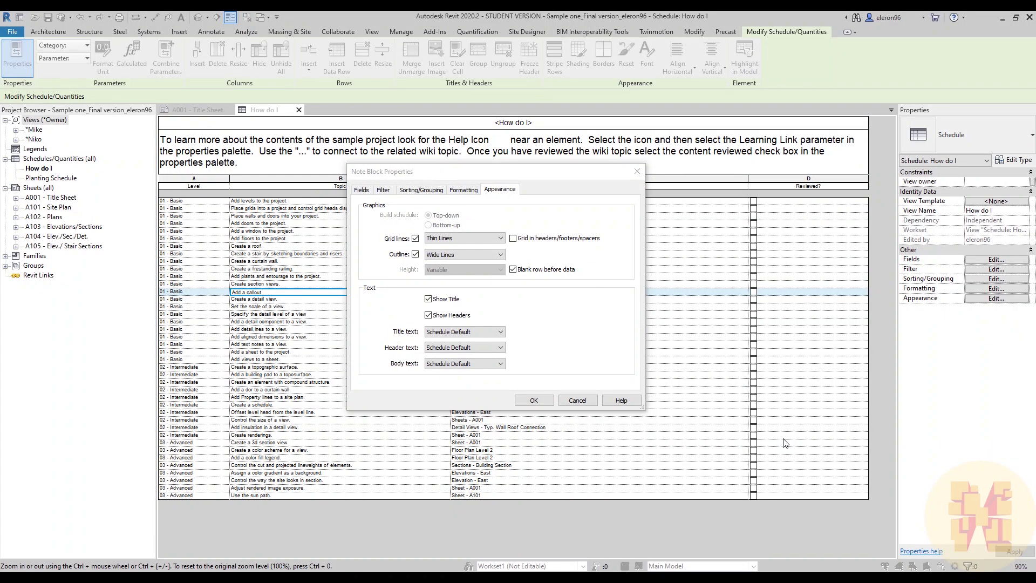
click(578, 401)
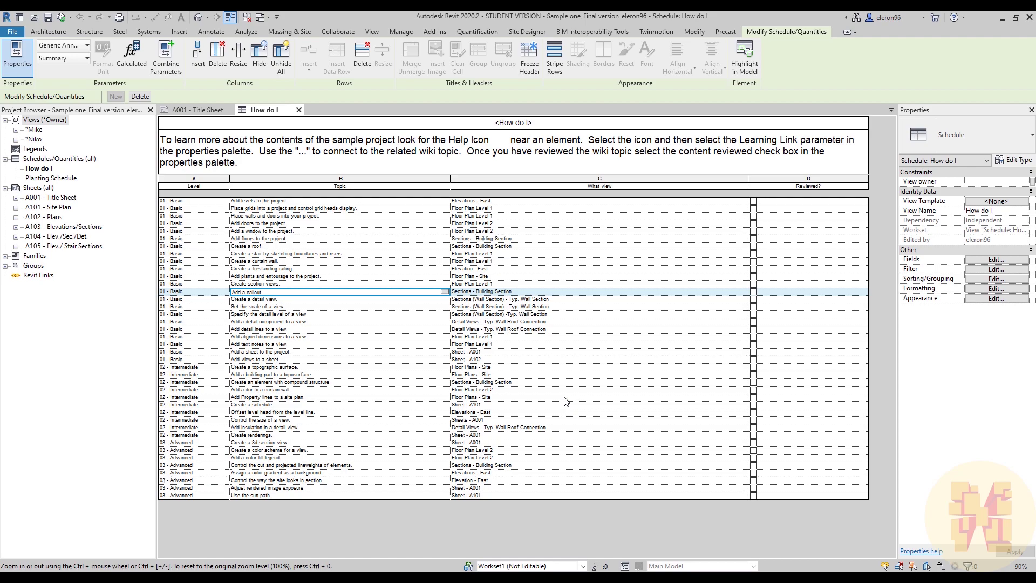
- Return to the A001 - Title Sheet and pan to show its heading and renders
click(187, 110)
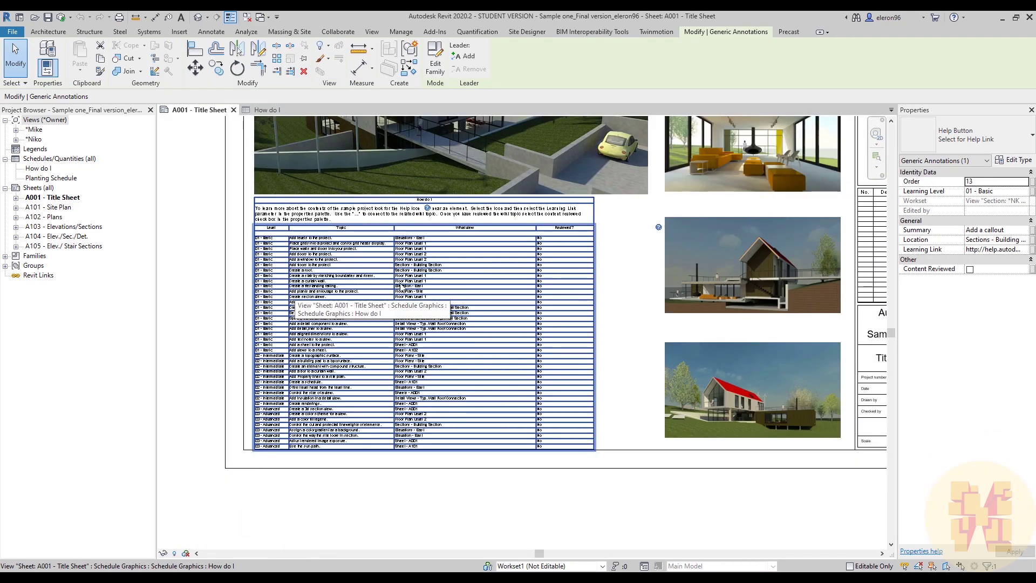
scroll(401, 349, down, 3)
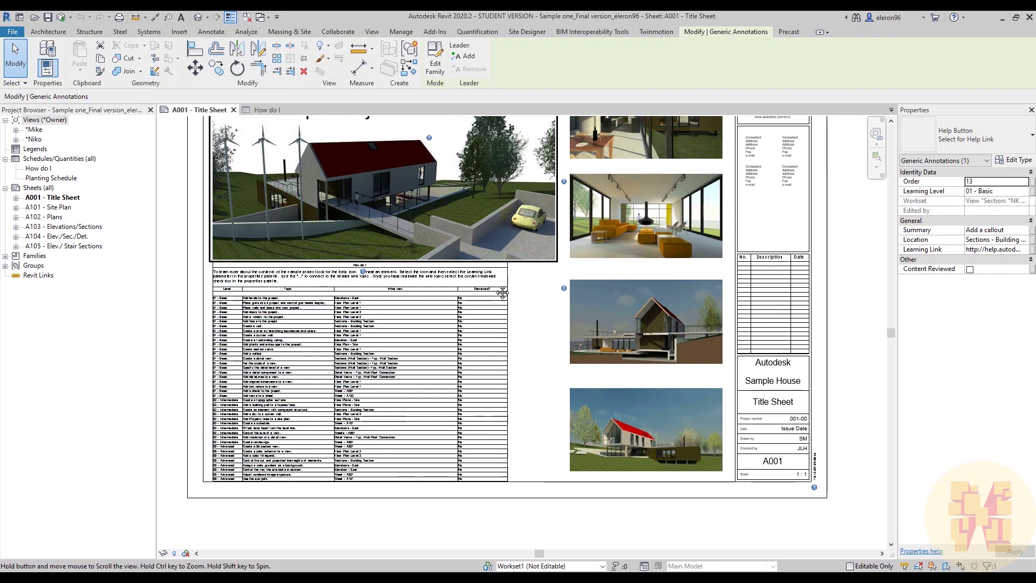
middle_drag(555, 143, 537, 182)
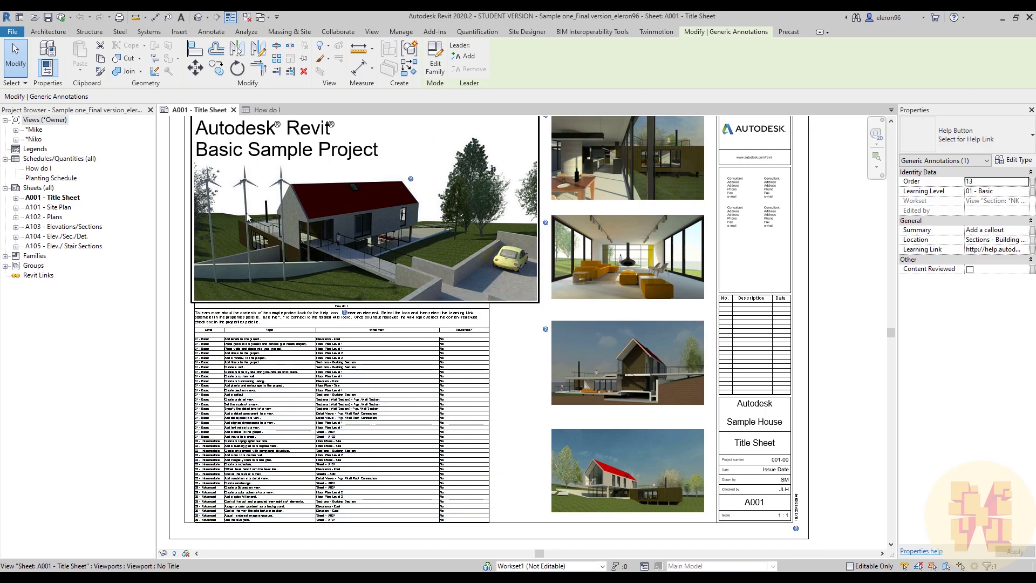
- Start a text note, pick the Schedule Default type, and open its type properties
click(211, 32)
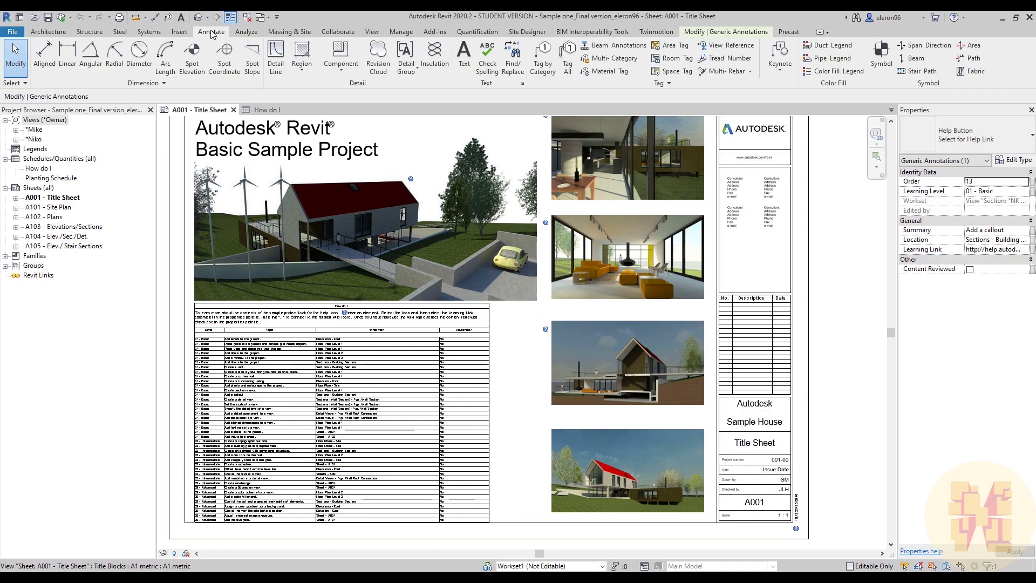
click(464, 54)
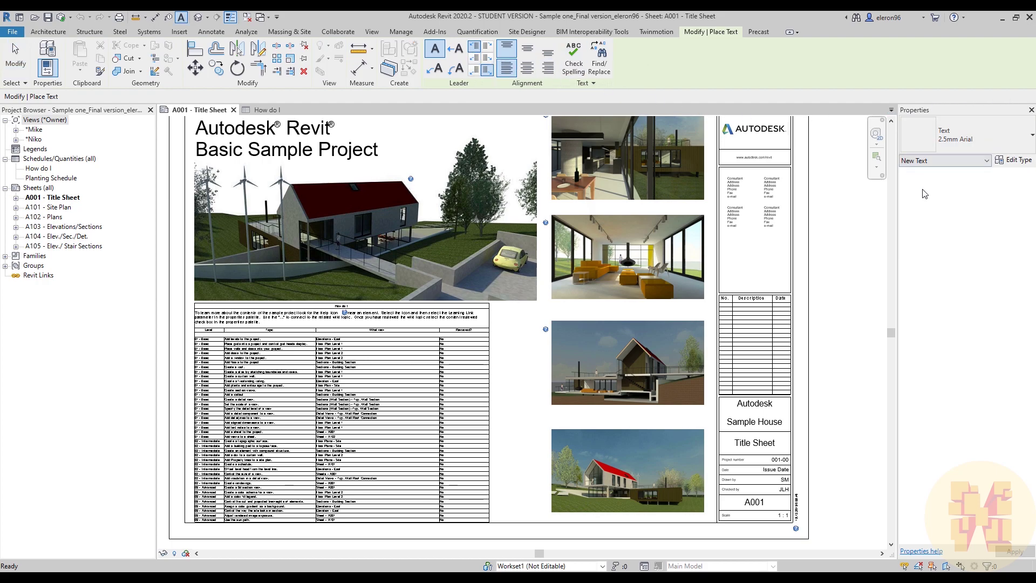
click(993, 138)
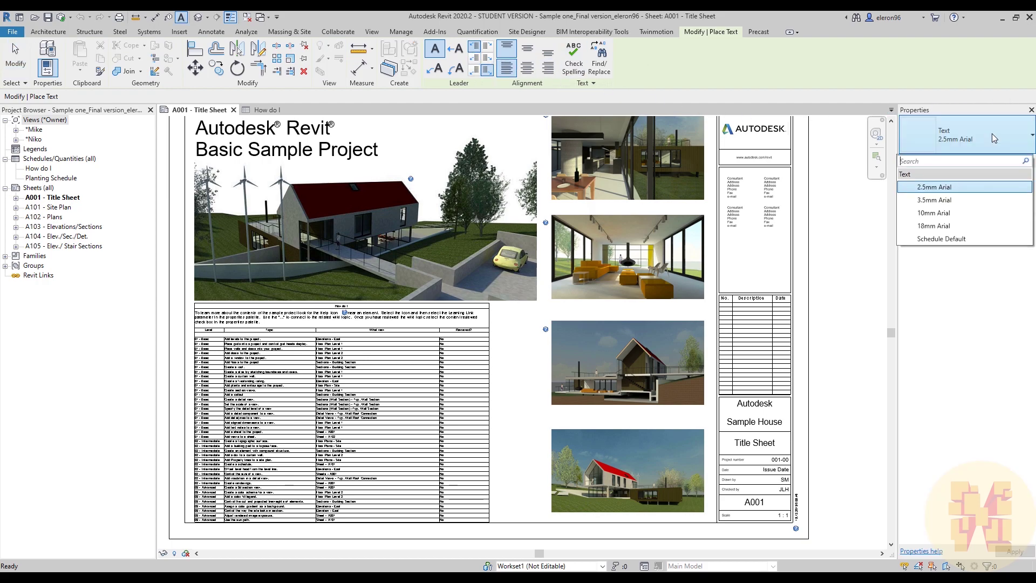
click(934, 244)
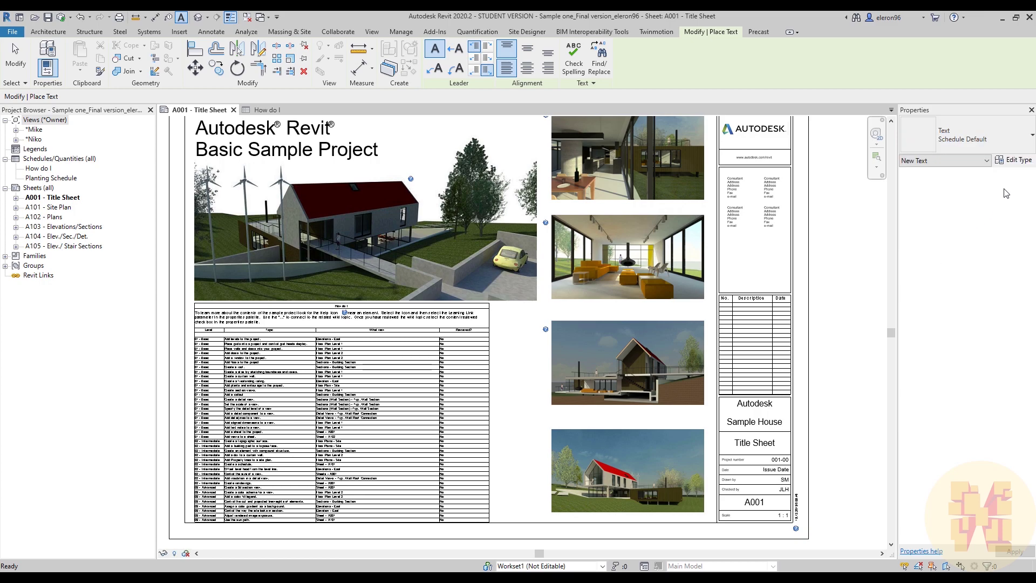
click(1013, 160)
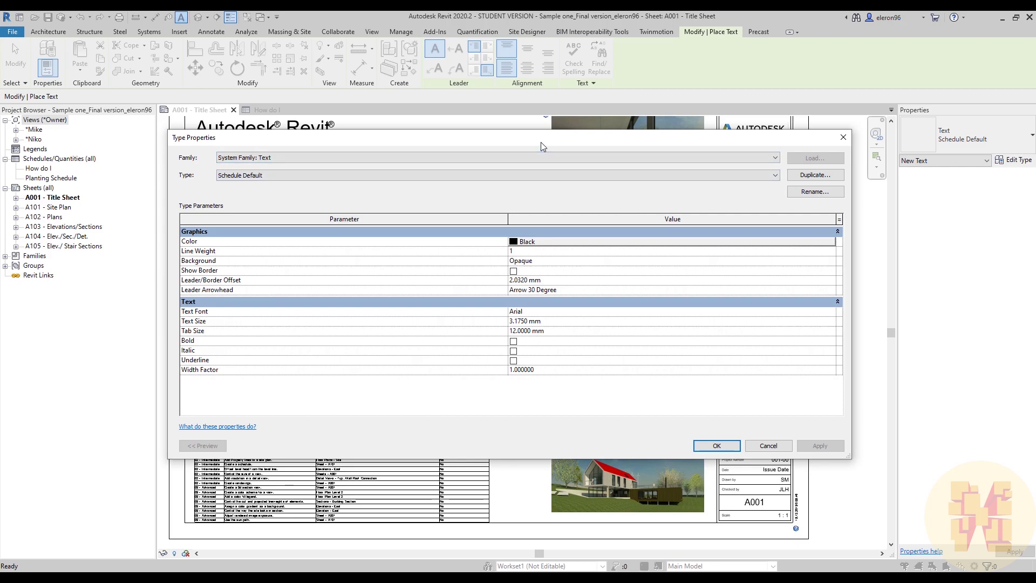
- Duplicate Schedule Default as a new type named 'Schedule Times new roman 4.5mm'
mouse_move(517, 144)
mouse_down()
mouse_move(511, 178)
mouse_move(503, 159)
mouse_up()
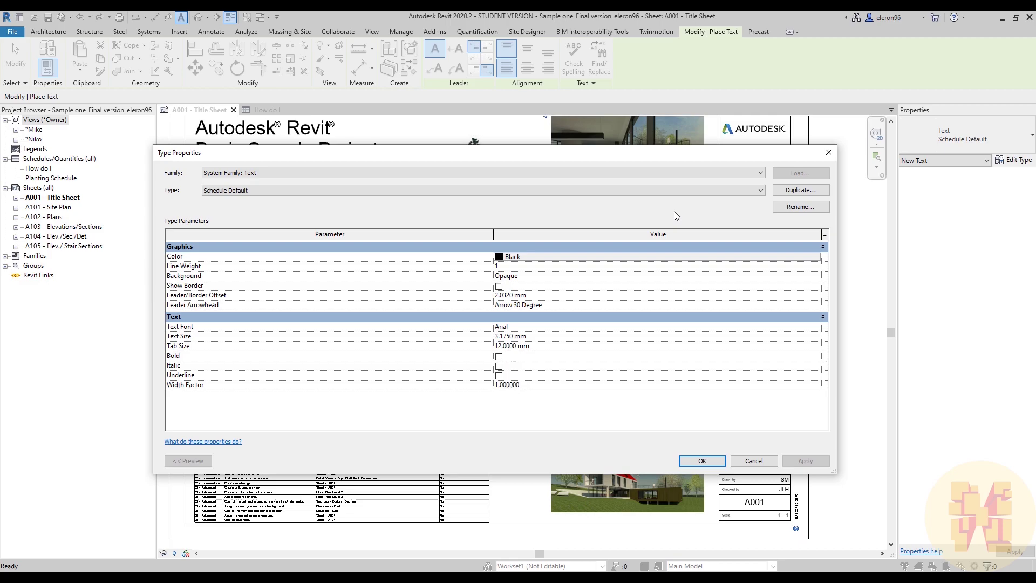
click(810, 198)
click(571, 308)
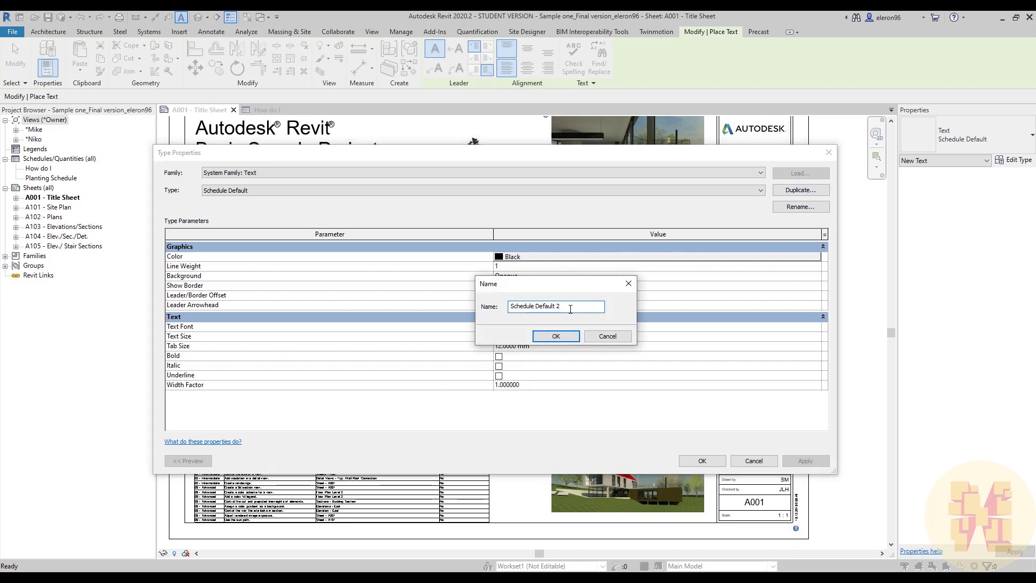
key(BackSpace)
key(BackSpace)
key(BackSpace)
drag(511, 310, 583, 304)
click(596, 306)
drag(539, 292, 512, 275)
click(526, 320)
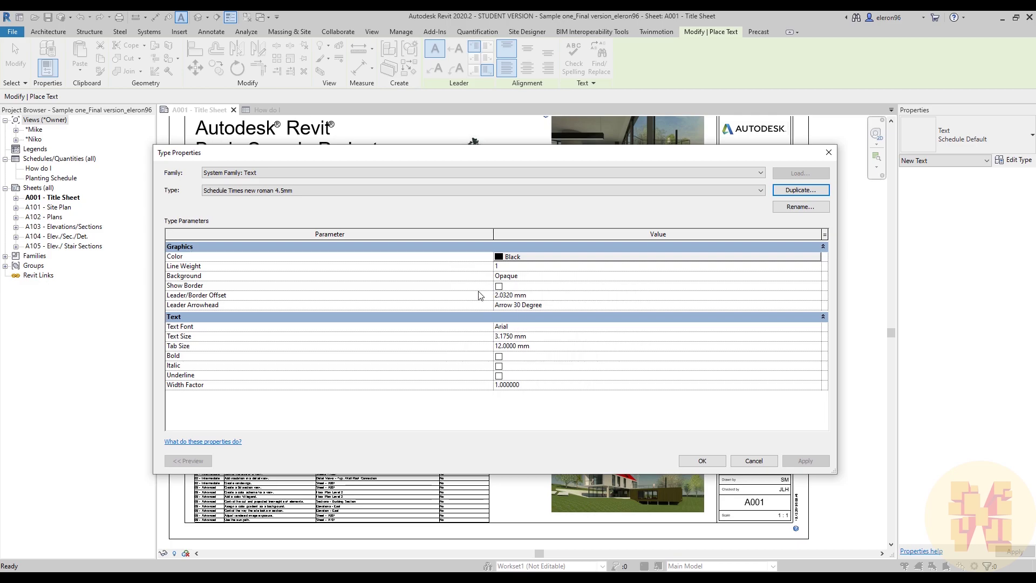
- Give the new type the Times New Roman font at 4.5 mm text size
click(561, 330)
text(New)
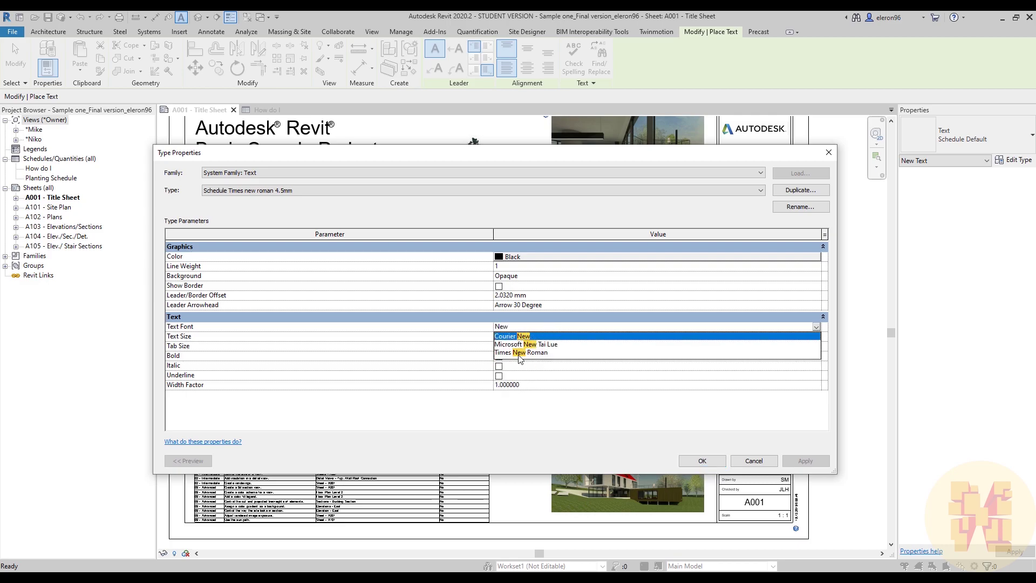
click(523, 354)
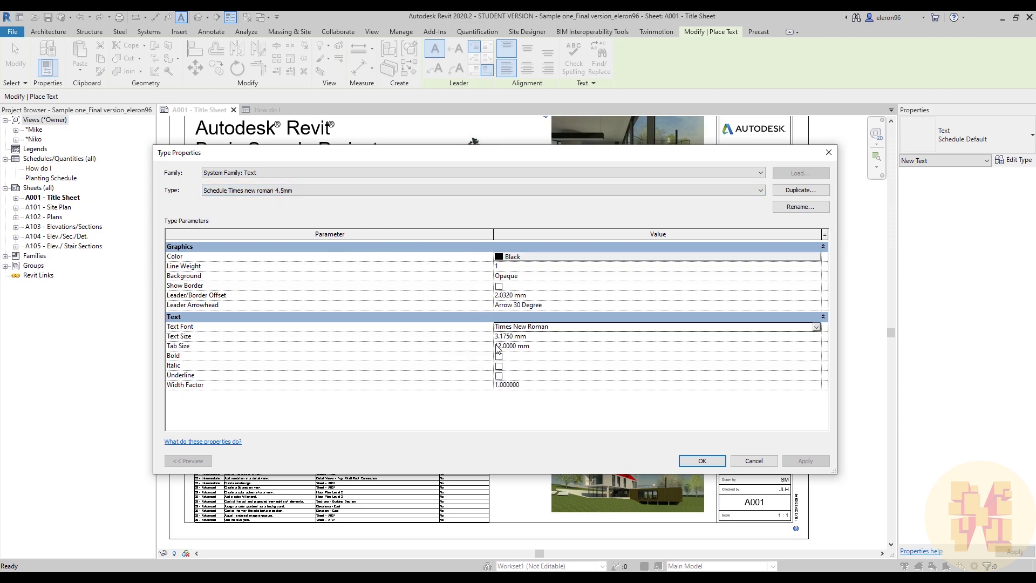
click(512, 339)
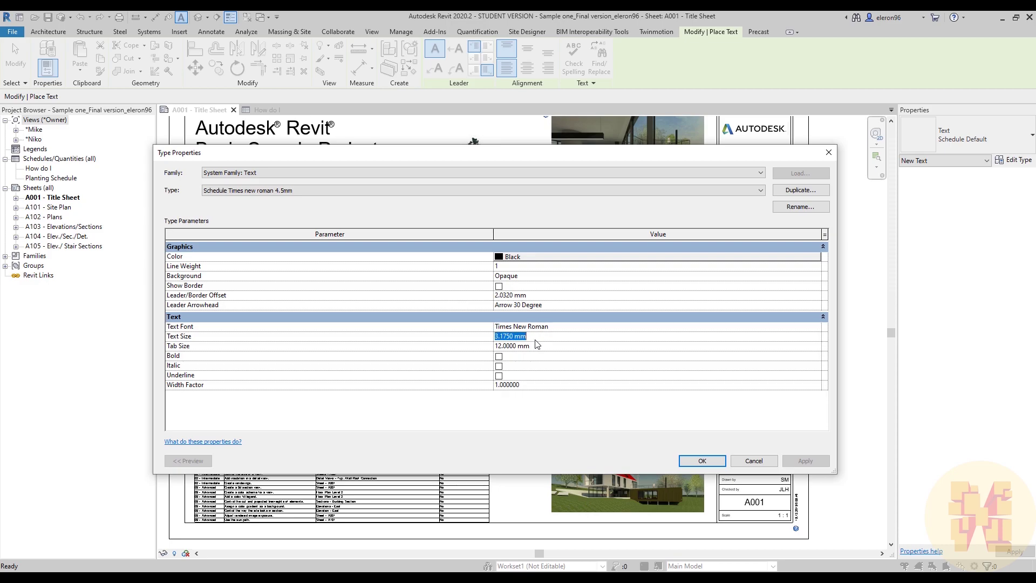
text(4.5)
click(528, 427)
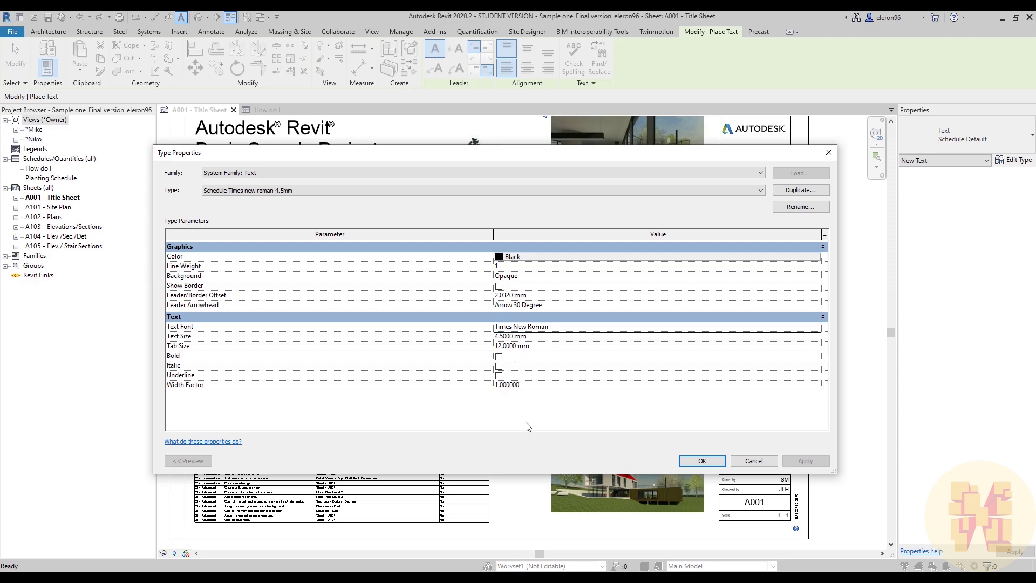
click(708, 461)
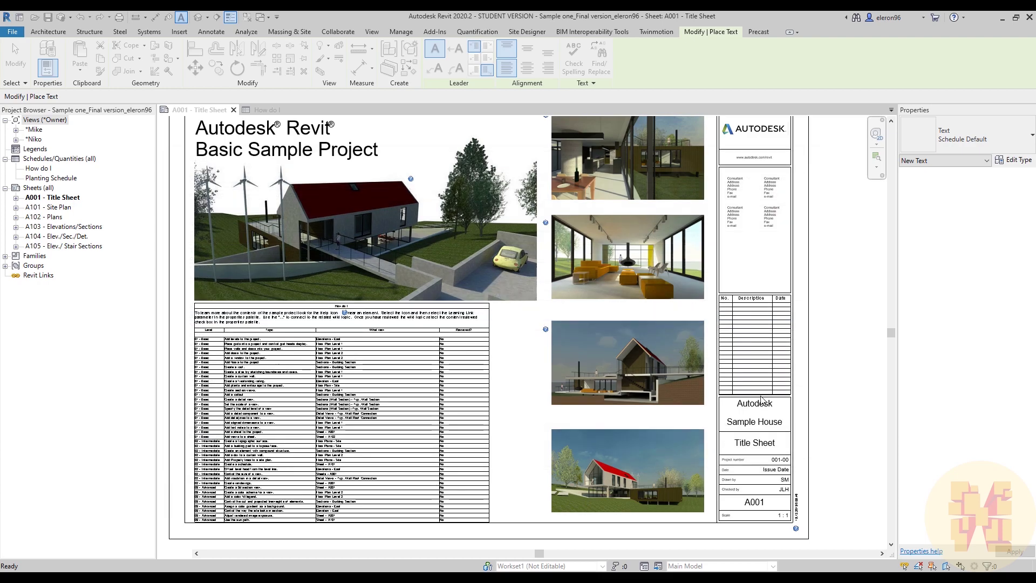
- Cancel text placement and switch to the How do I schedule view
click(979, 139)
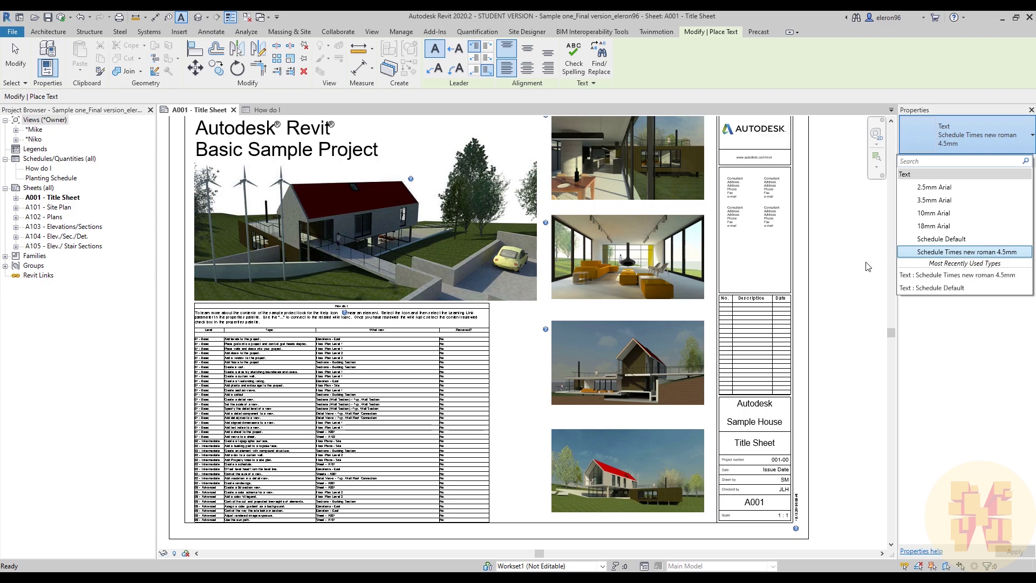
key(Escape)
key(Escape)
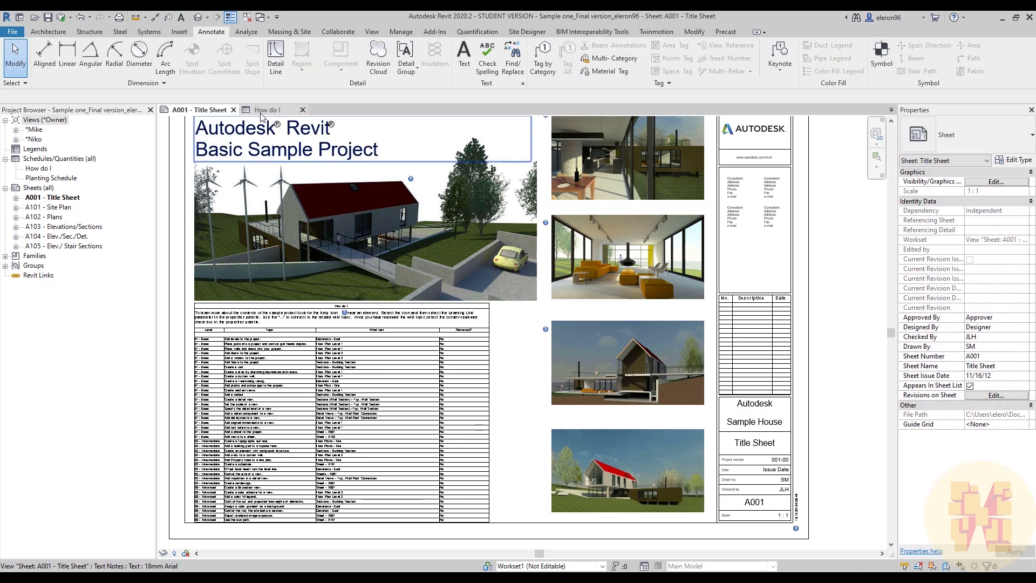
click(264, 110)
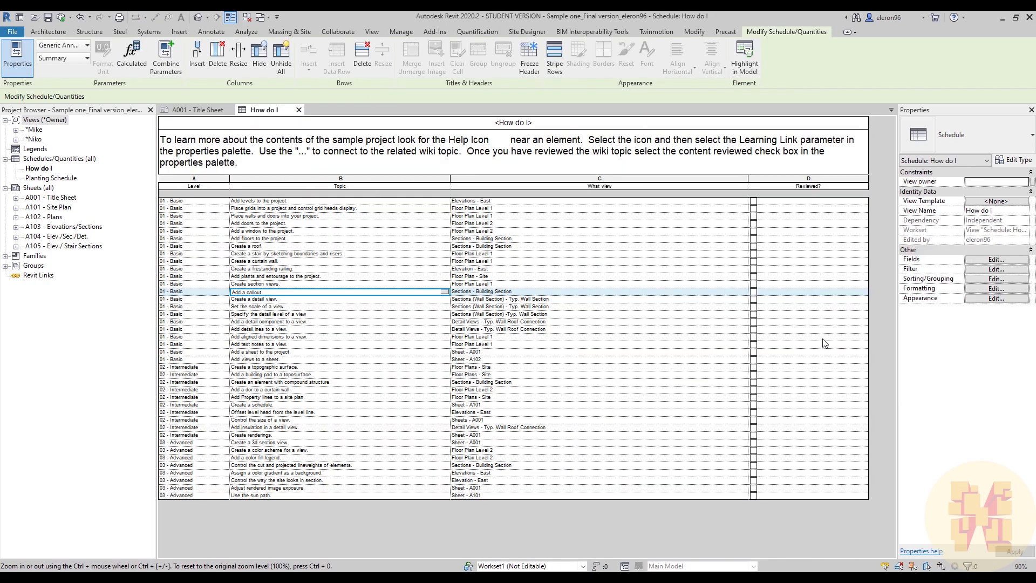
- Set the schedule's Appearance body text to Schedule Times new roman 4.5mm
click(993, 298)
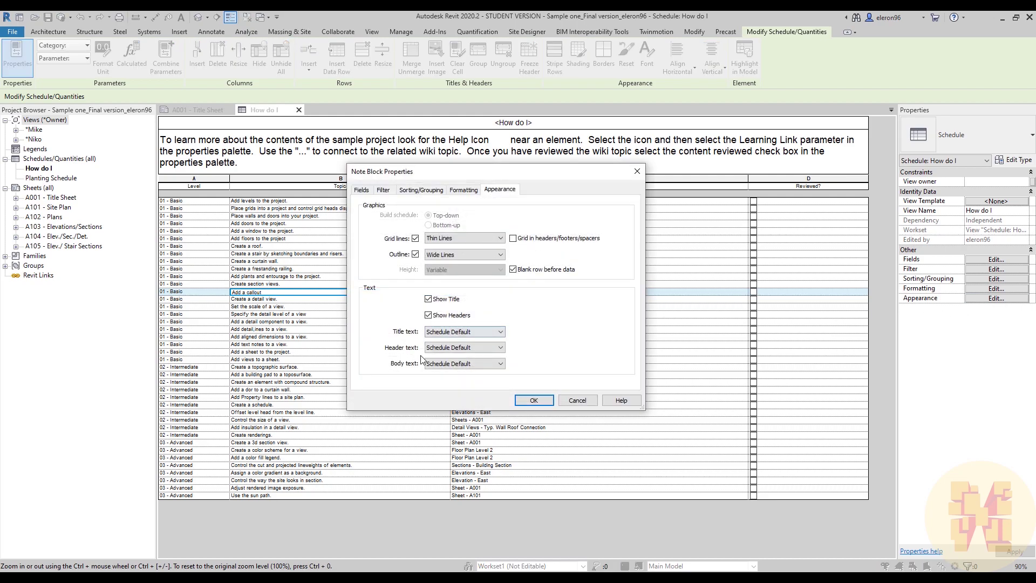
click(464, 364)
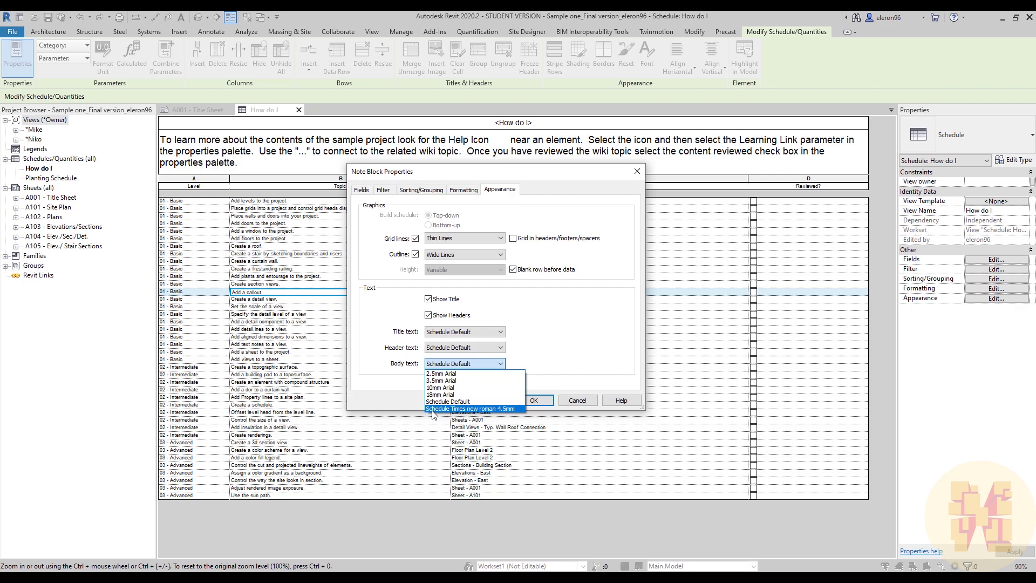
click(513, 408)
click(533, 401)
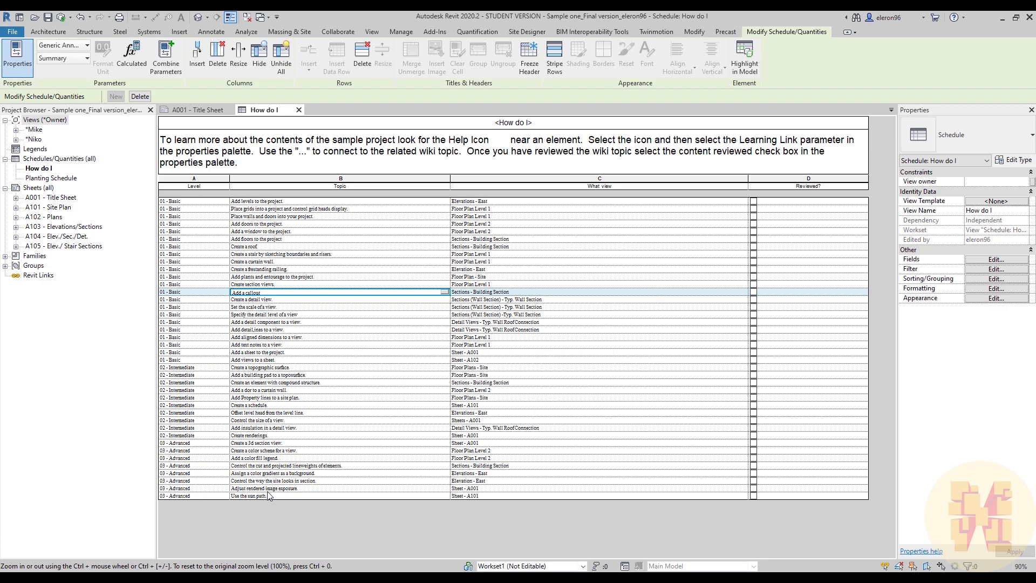
ctrl+scroll(227, 287, up, 3)
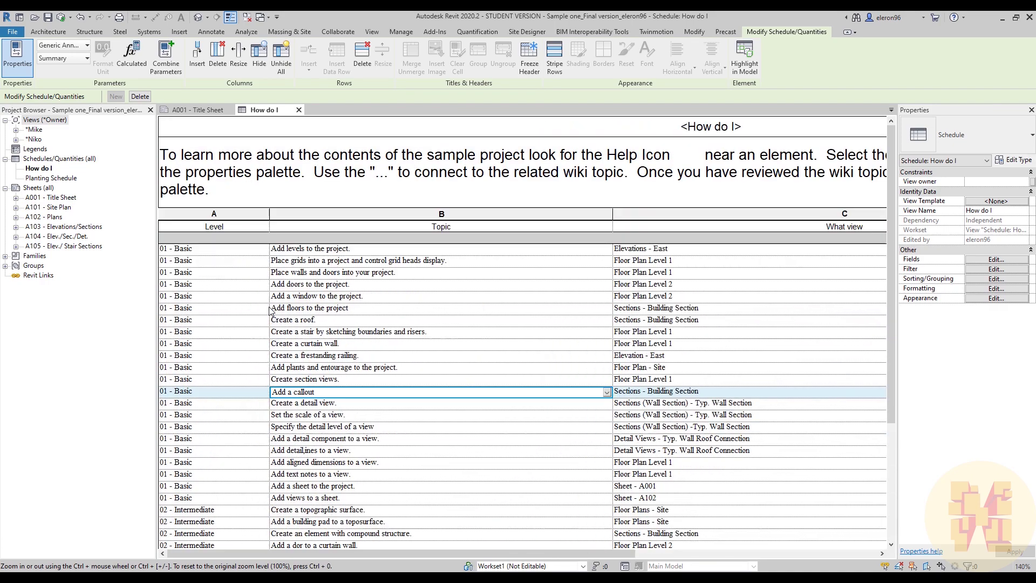
ctrl+scroll(313, 309, down, 3)
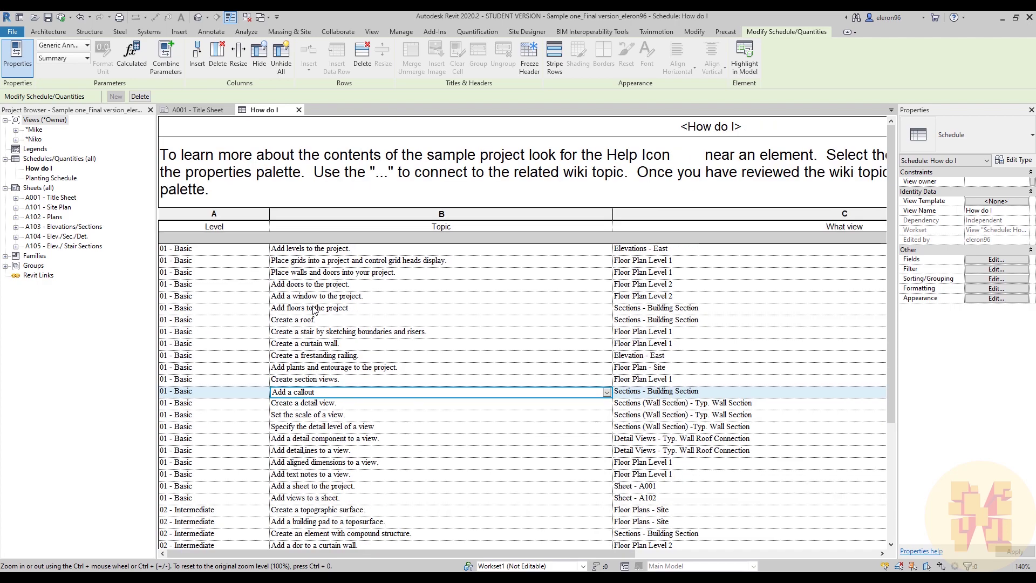
ctrl+scroll(314, 311, down, 2)
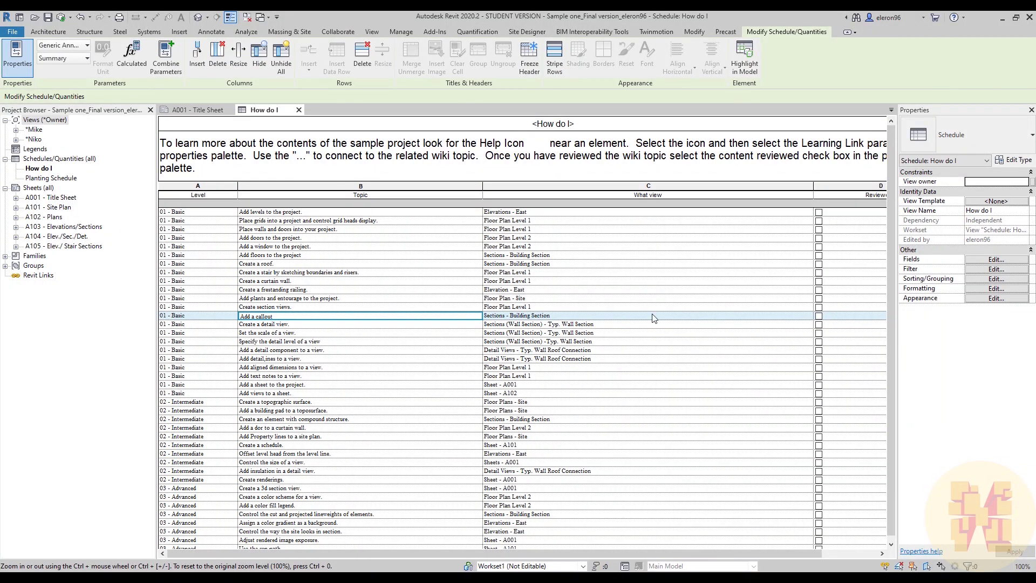
- On sheet A001, turn on Bold, Italic and Underline for the Times New Roman schedule type
click(201, 110)
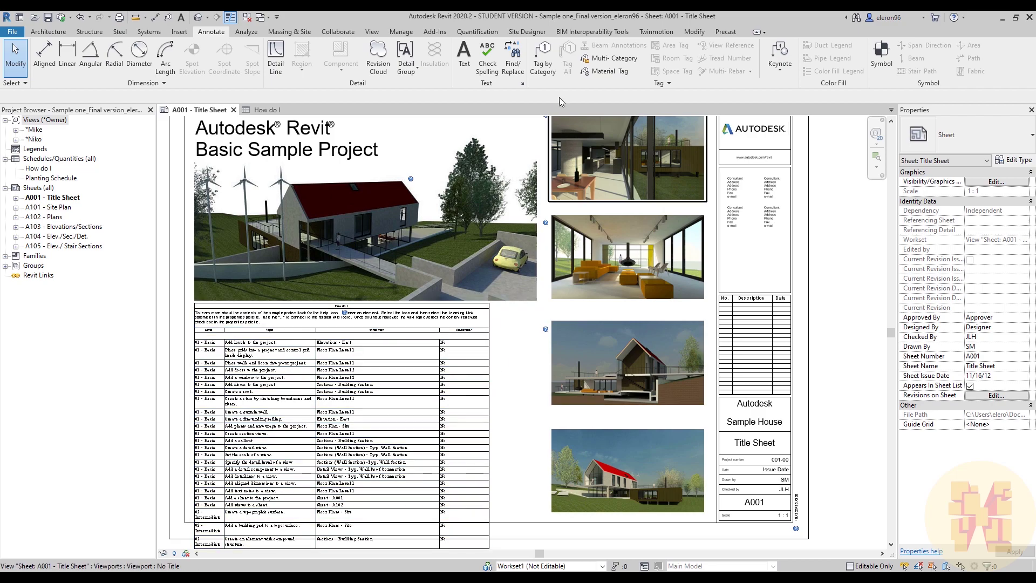
click(464, 54)
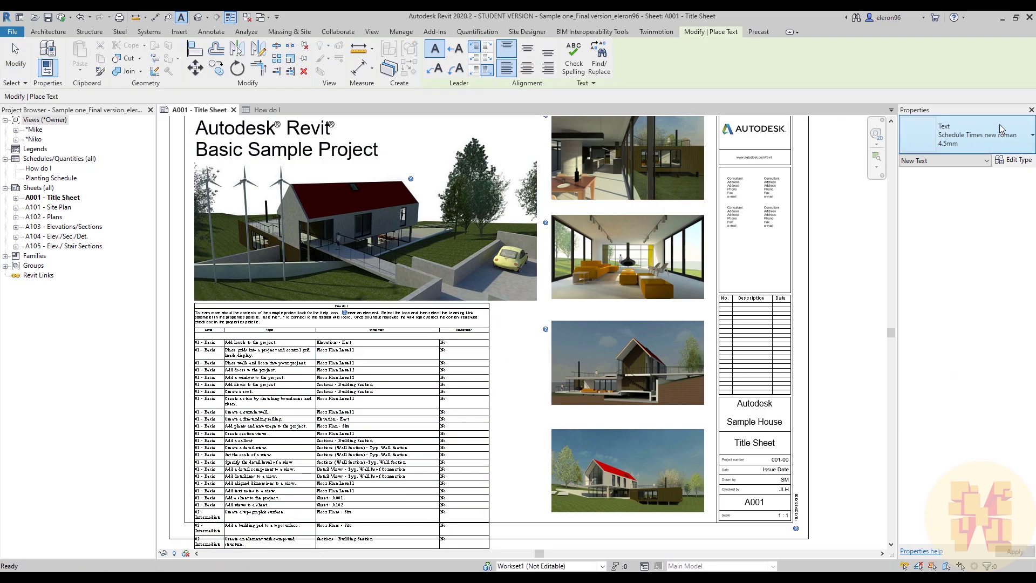
click(1017, 163)
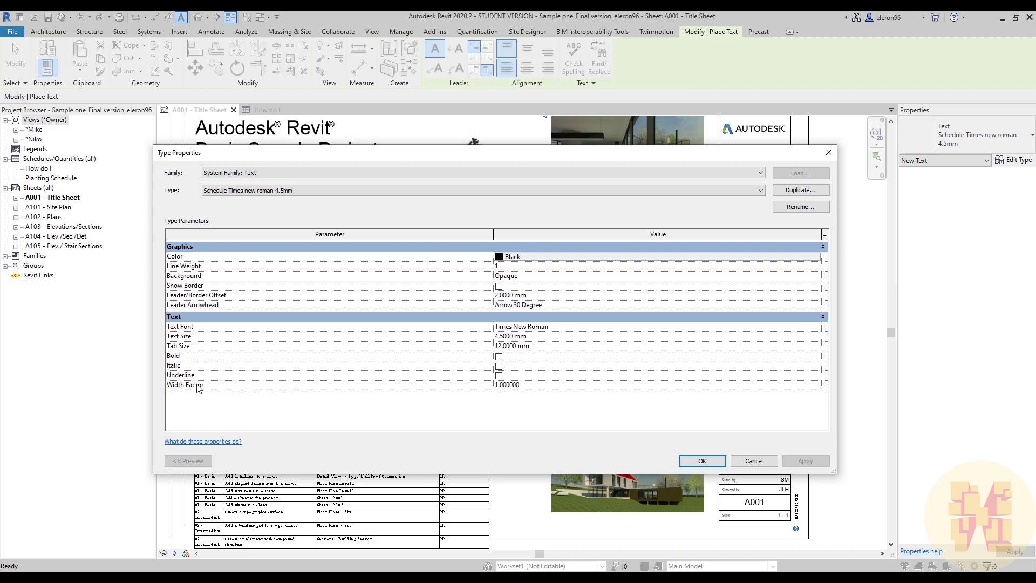
click(499, 356)
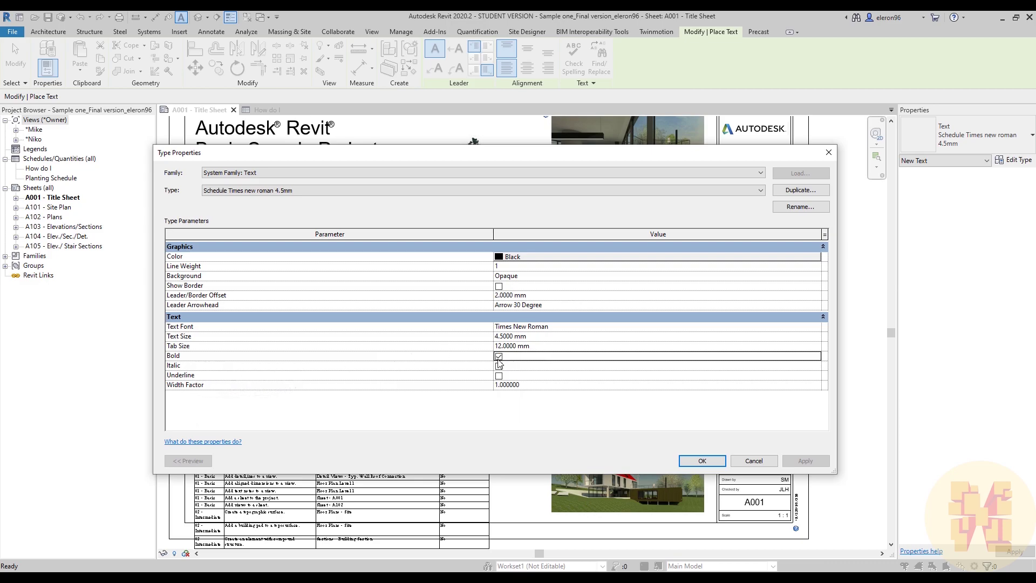
click(498, 365)
click(498, 375)
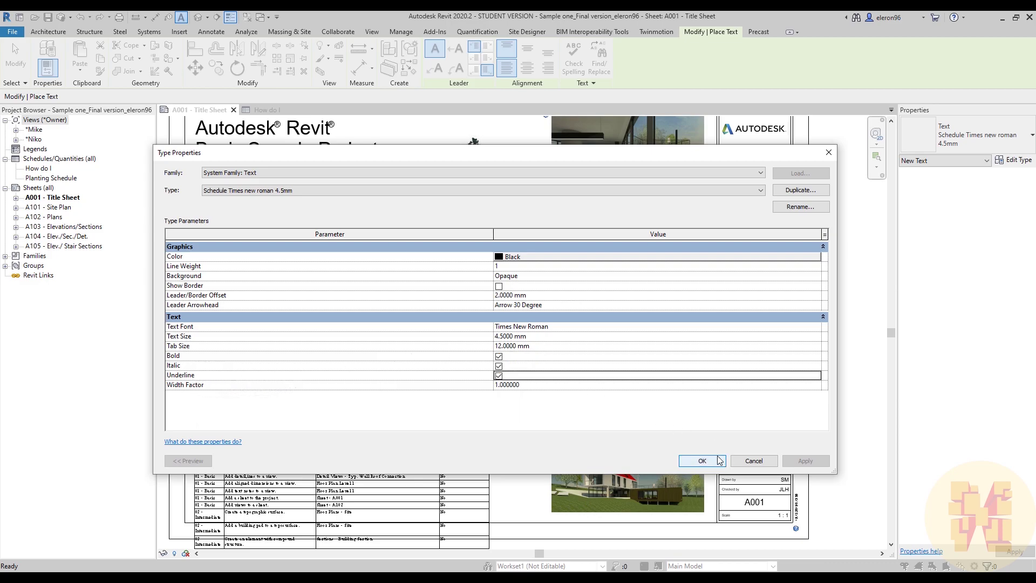
click(702, 460)
scroll(291, 451, up, 5)
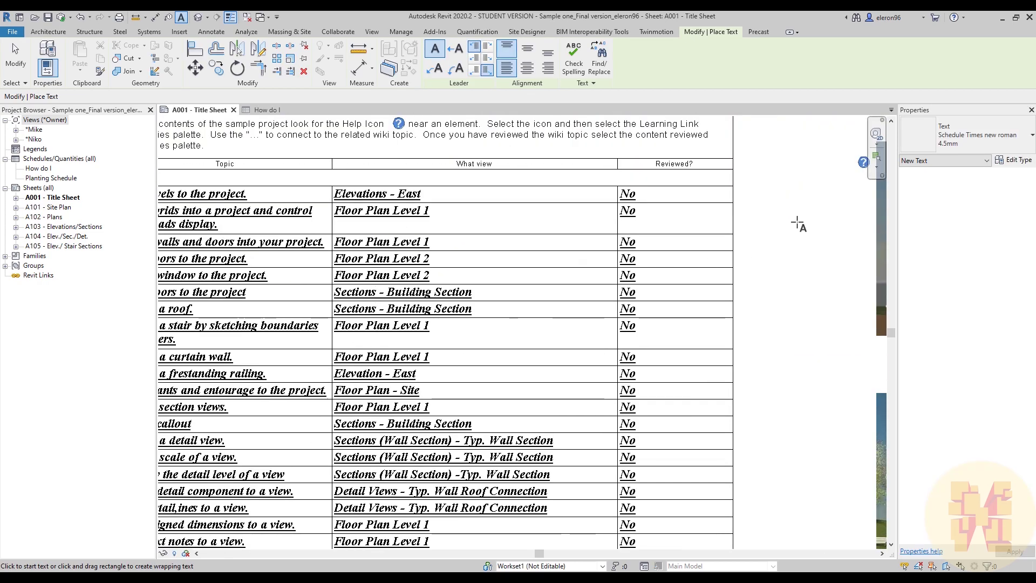
scroll(541, 287, down, 2)
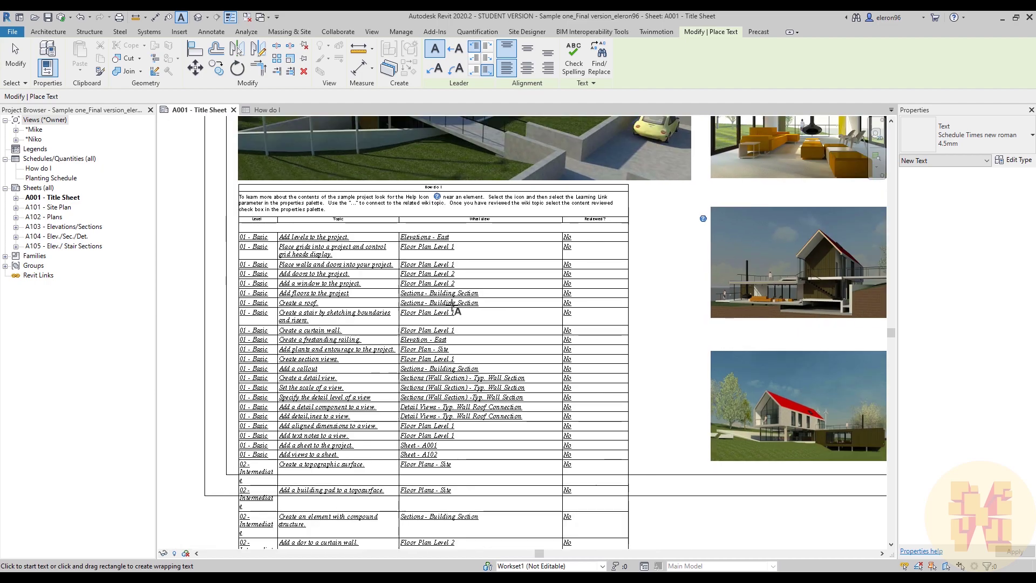
scroll(448, 300, down, 1)
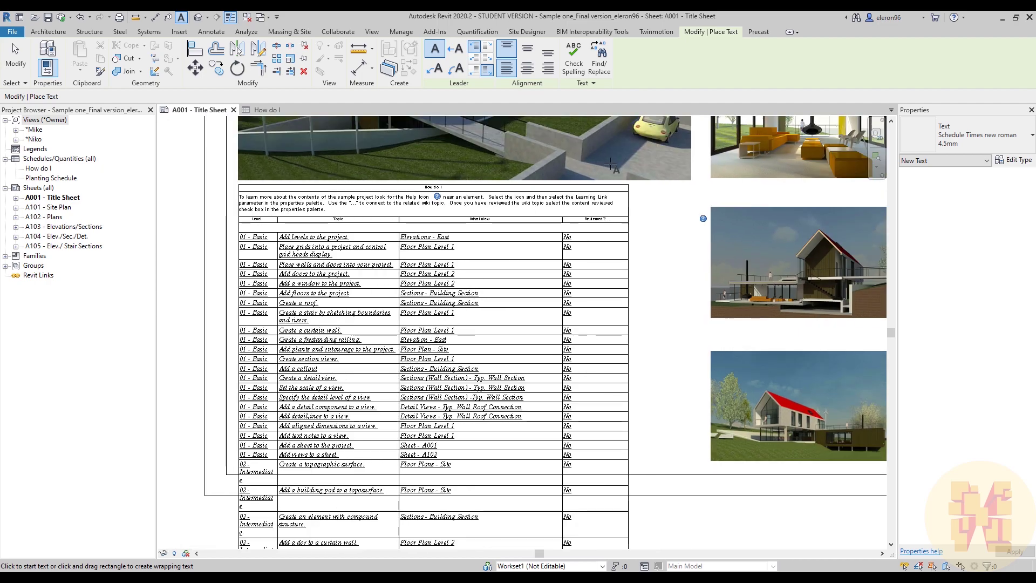
- Try a Width Factor of 2 on the schedule text type
click(1016, 160)
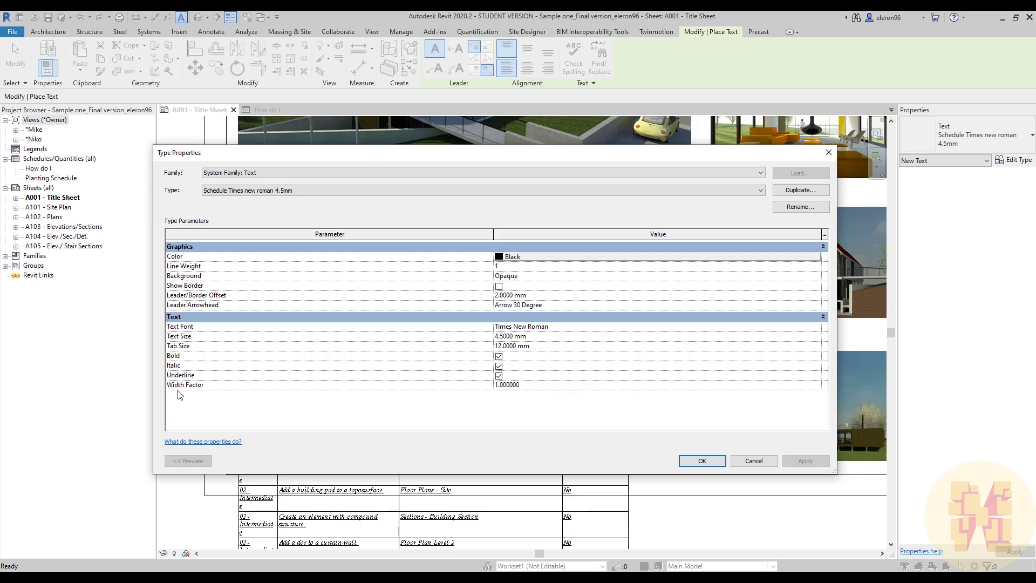
click(540, 388)
text(2)
click(702, 460)
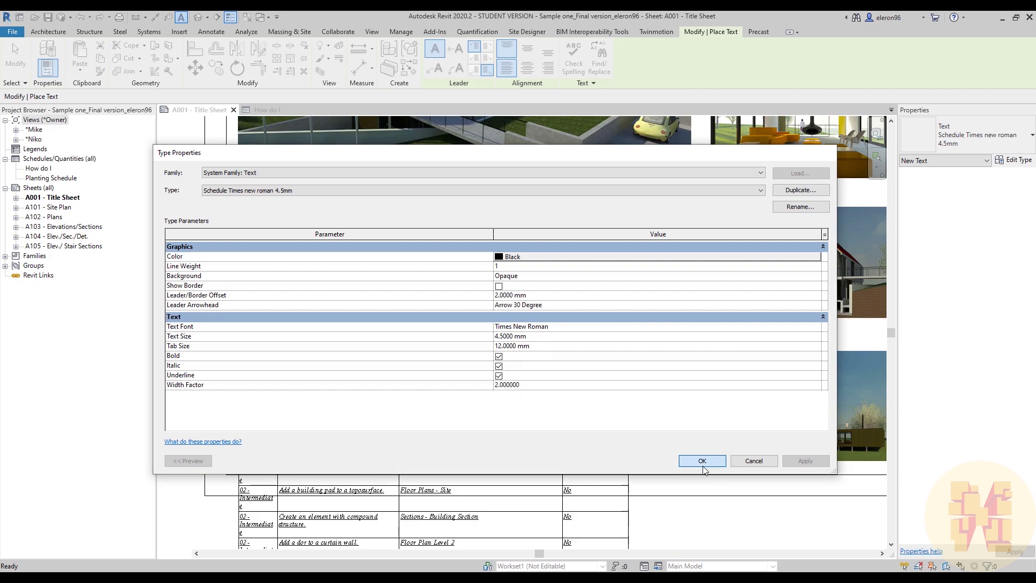
scroll(432, 461, up, 1)
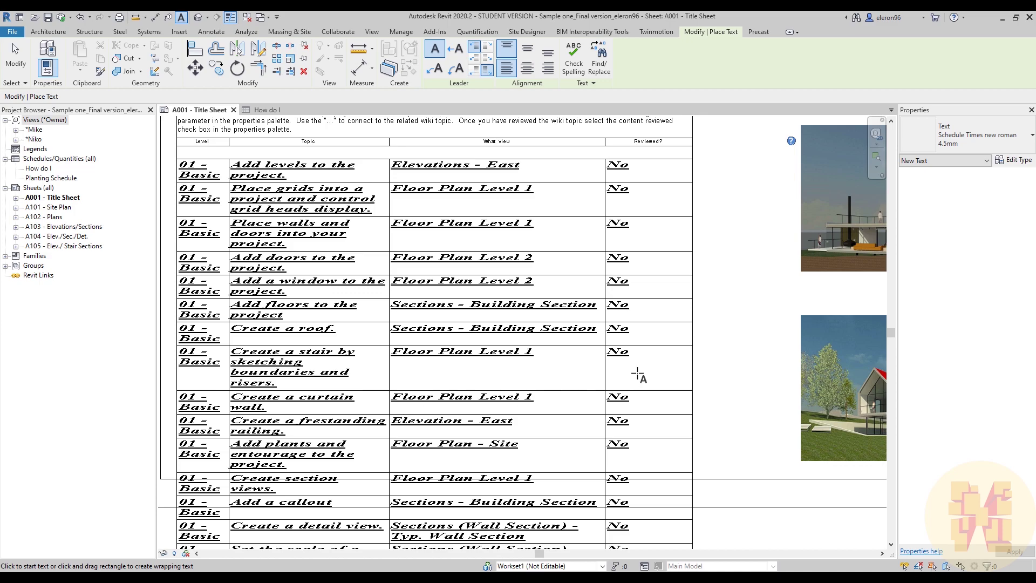
- Set the Width Factor back to 1 and exit the Text tool
click(1014, 160)
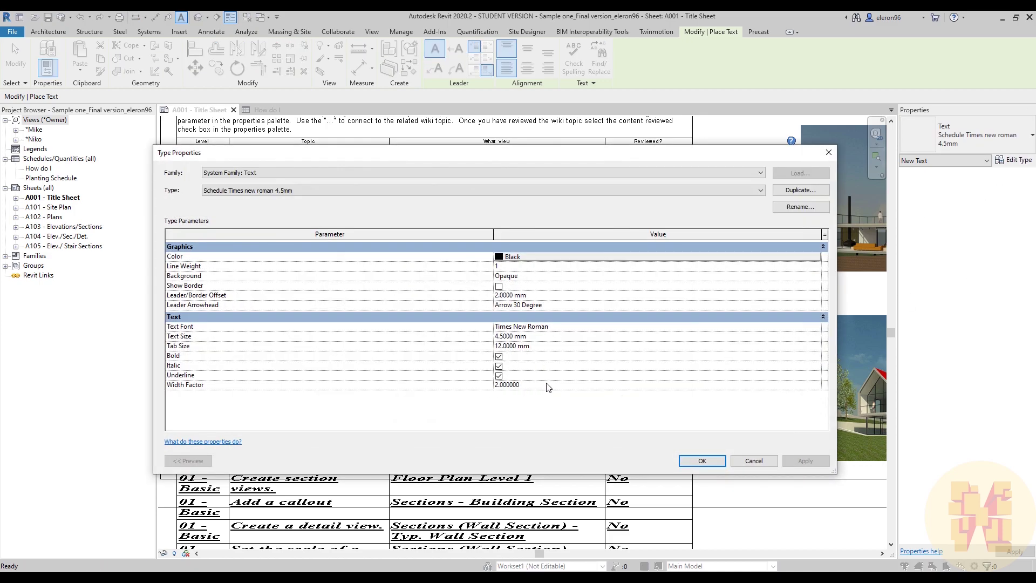
click(548, 386)
text(1)
click(702, 461)
scroll(504, 418, down, 2)
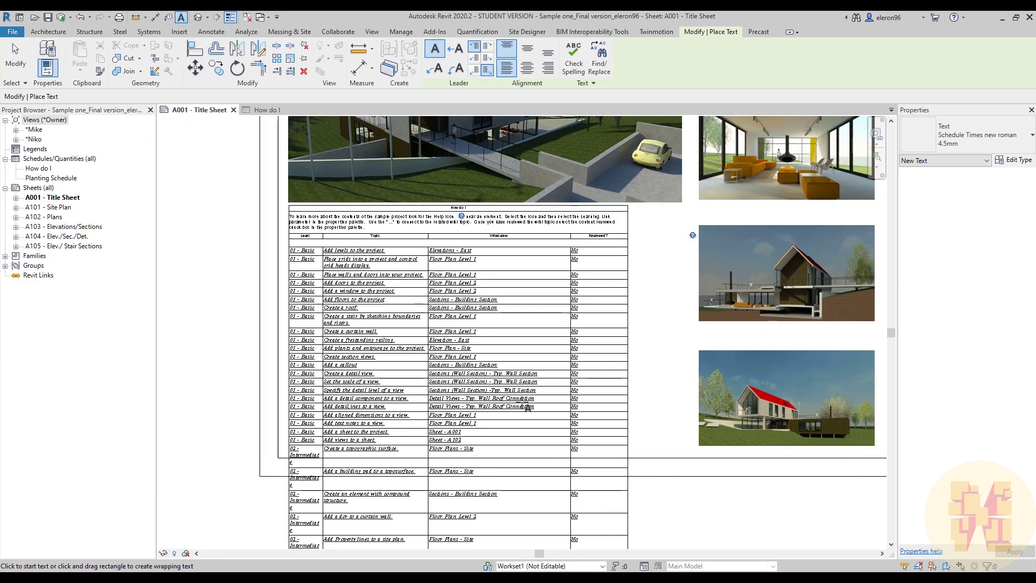
scroll(512, 411, up, 2)
key(Escape)
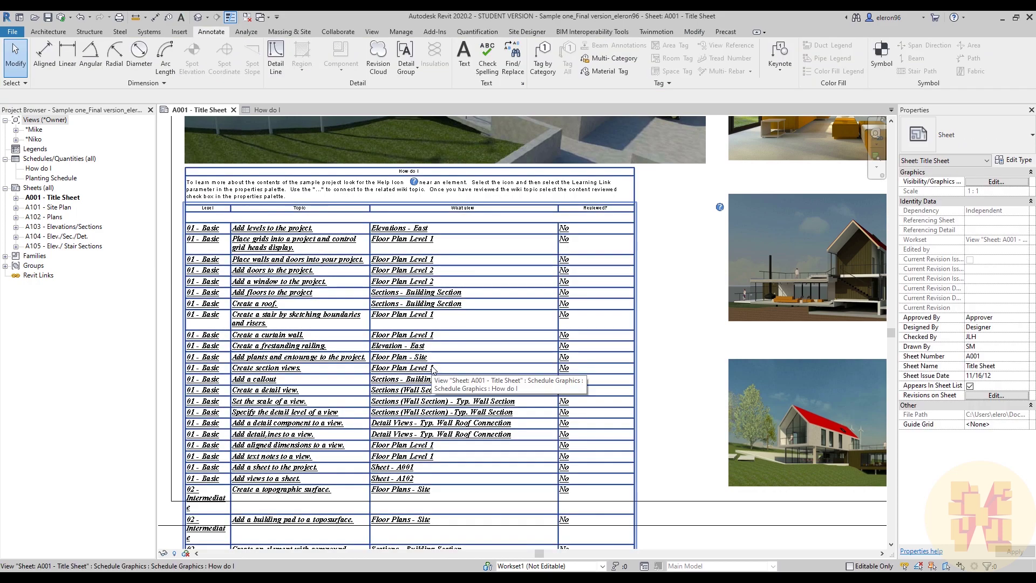
- Minimize Revit and install the Created font from its desktop file in Font Viewer
click(1001, 22)
double_click(183, 252)
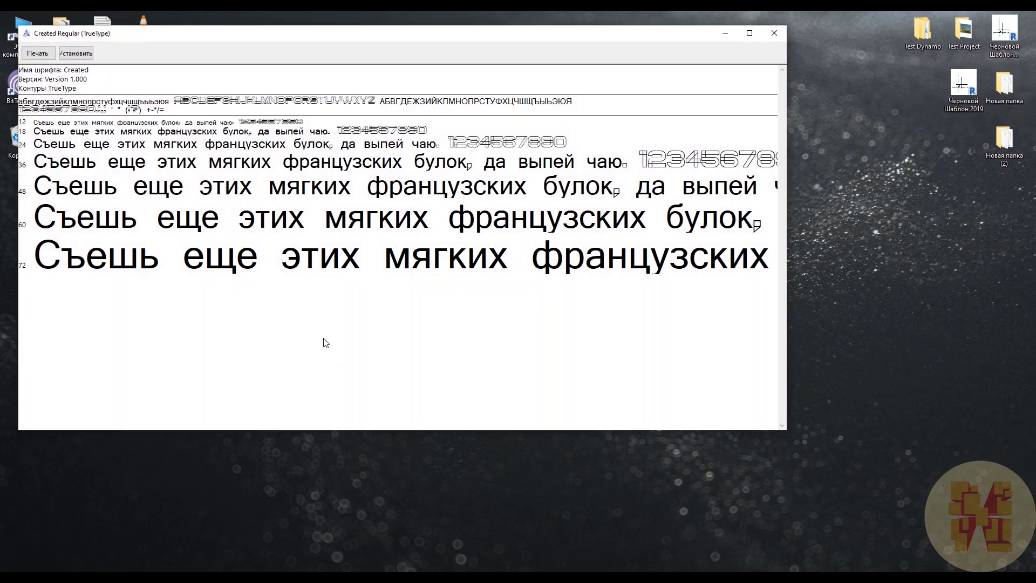
click(76, 53)
click(775, 33)
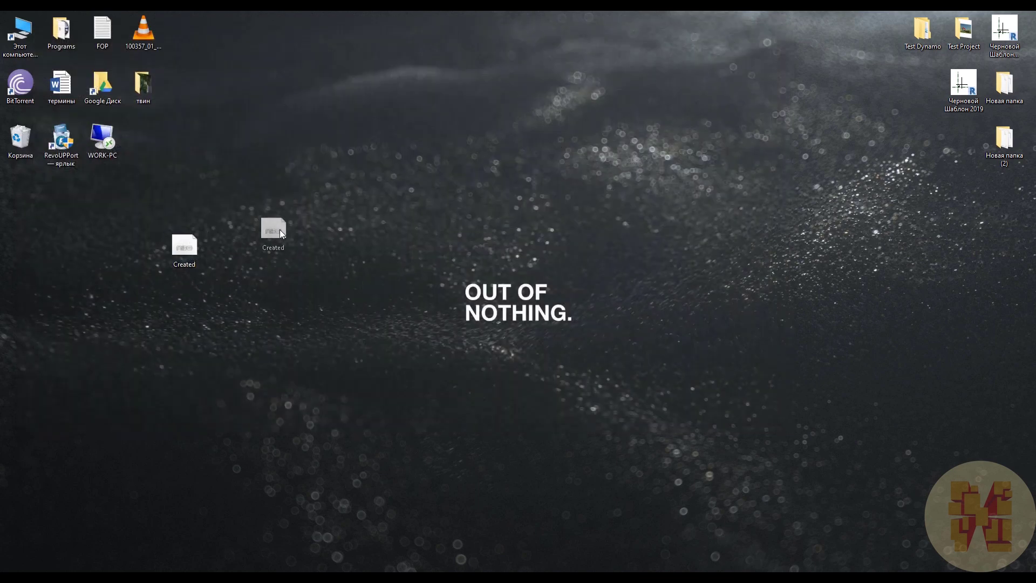
drag(279, 229, 257, 267)
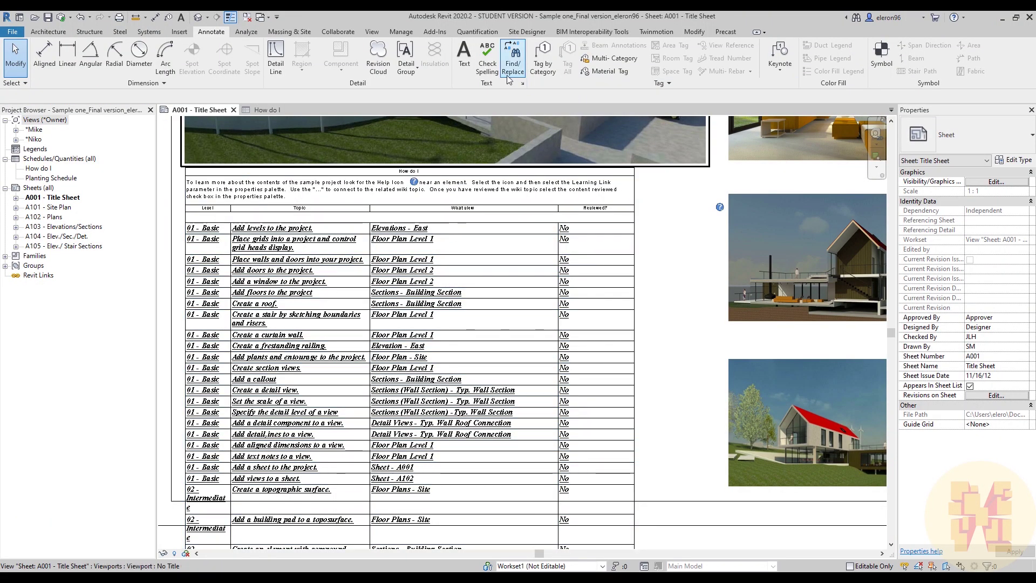
- Duplicate the text type and rename it 'Schedule Created 4.5mm'
click(464, 57)
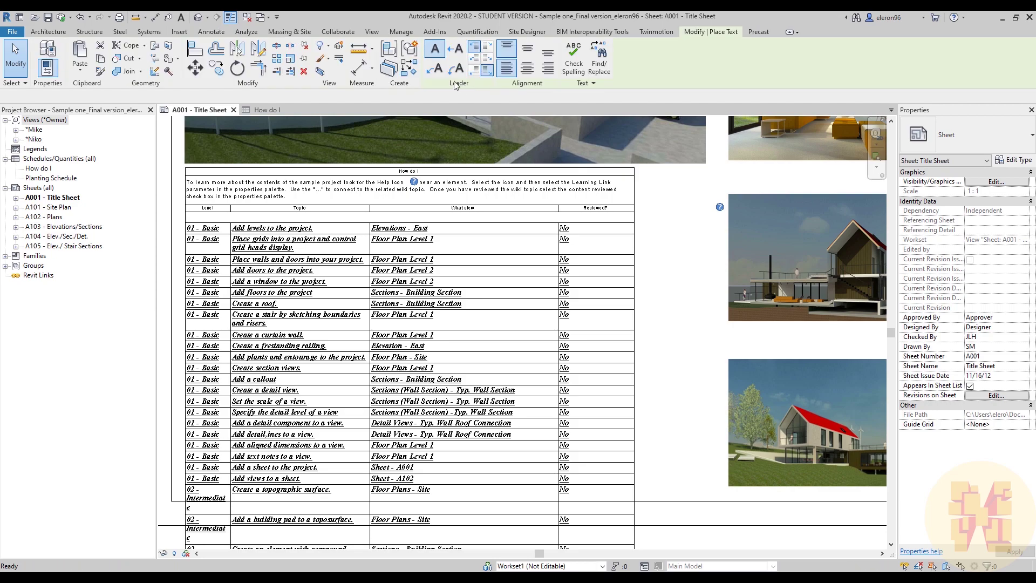
click(1014, 160)
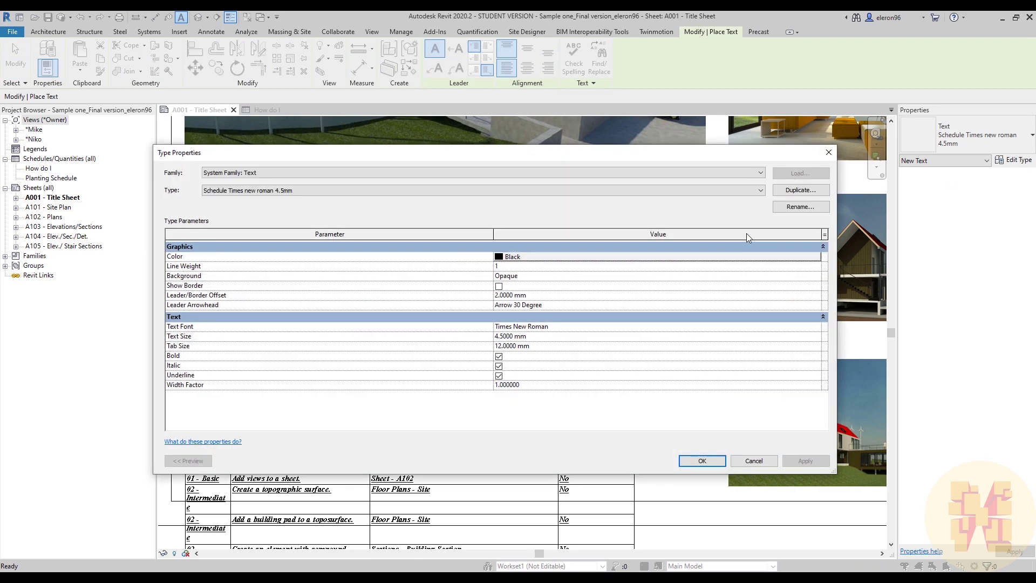
click(809, 194)
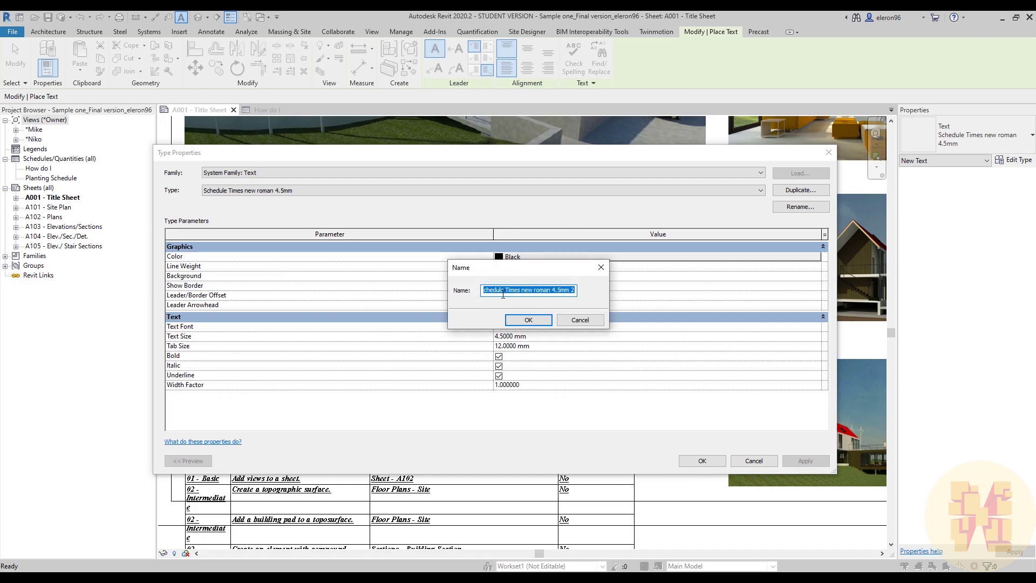
click(506, 294)
drag(508, 294, 547, 298)
text(Created)
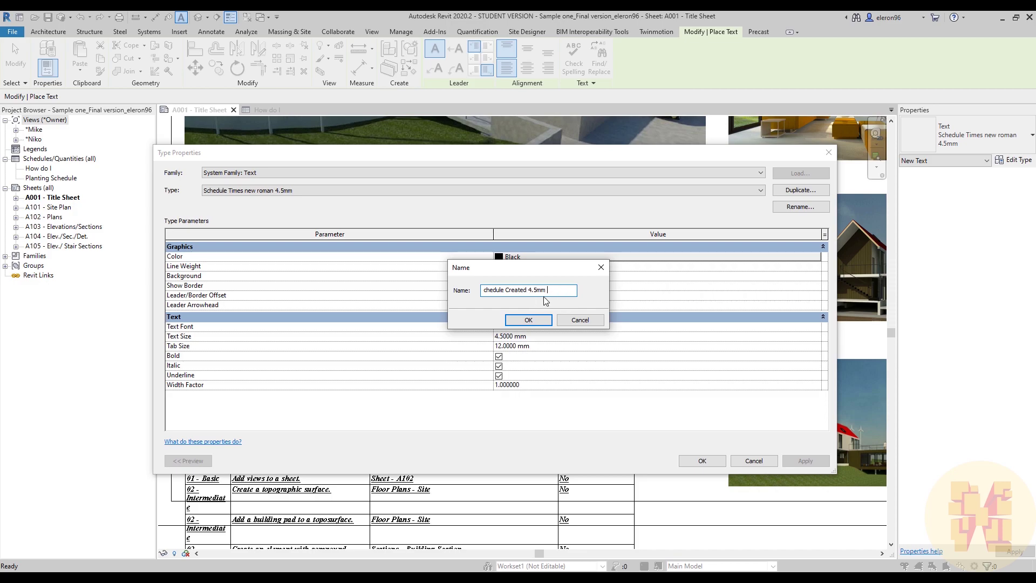
click(529, 320)
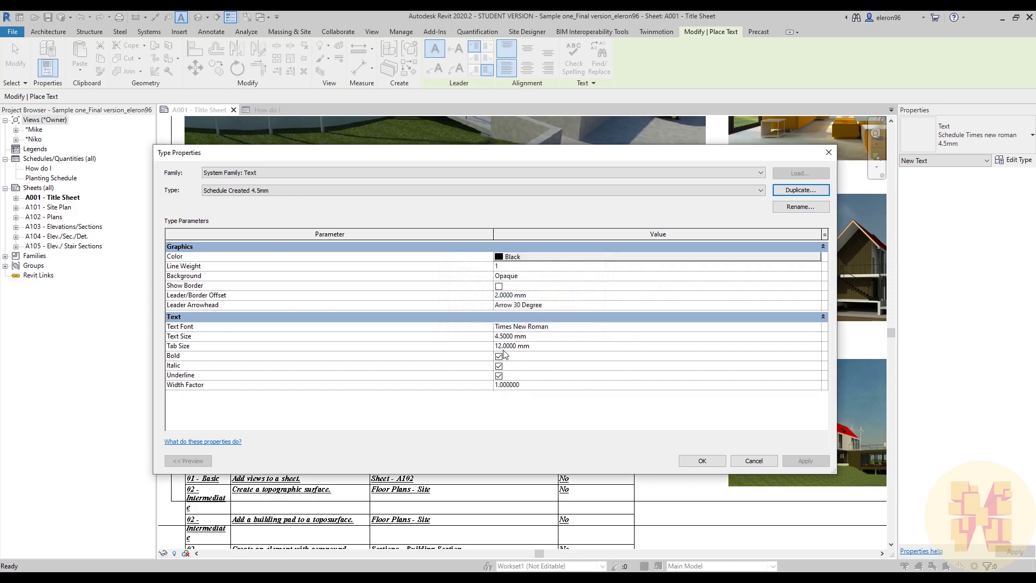
- Turn off Bold, Italic and Underline, and set the text font to Created
click(499, 357)
click(499, 365)
click(498, 376)
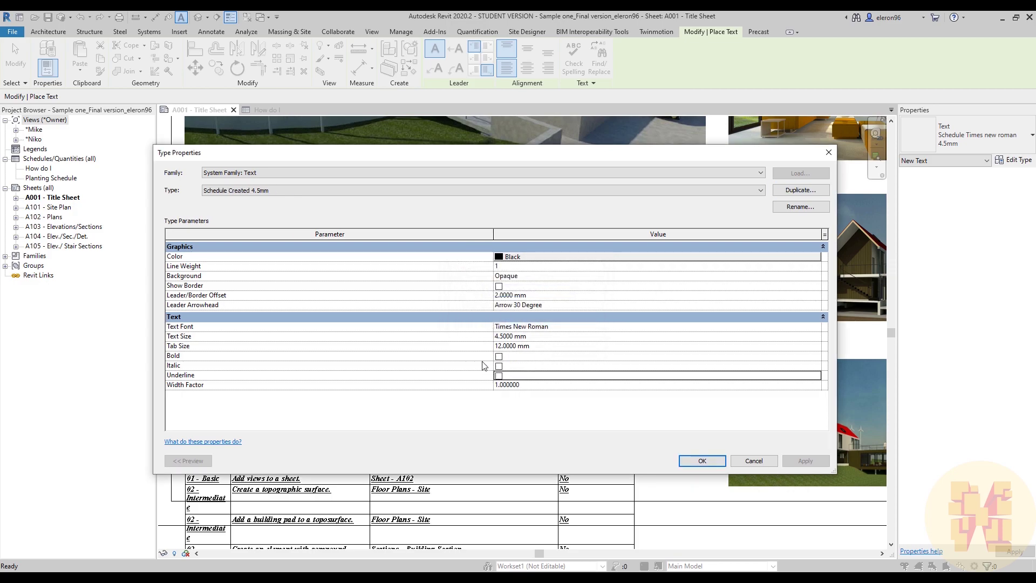
click(564, 327)
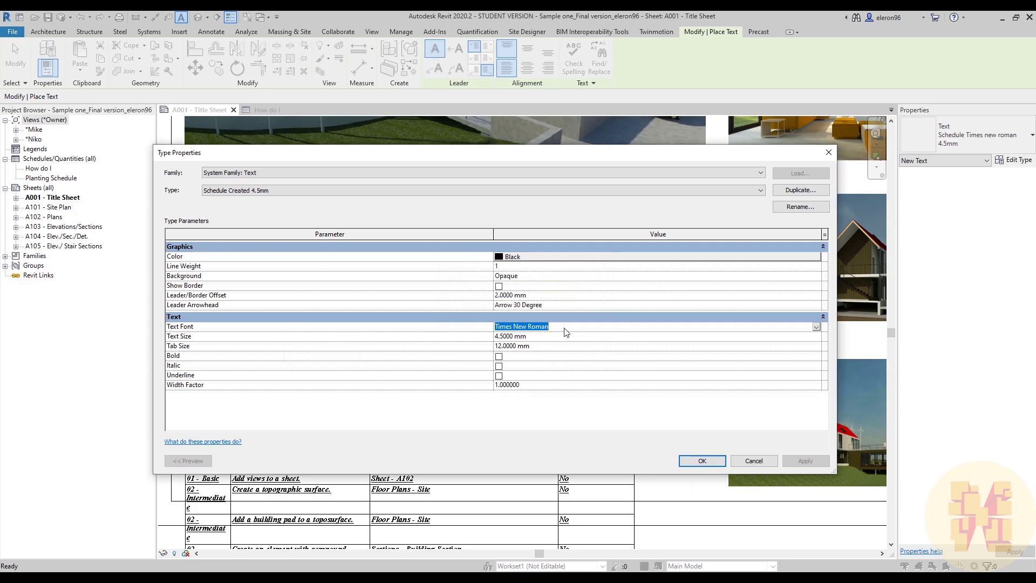
text(Created)
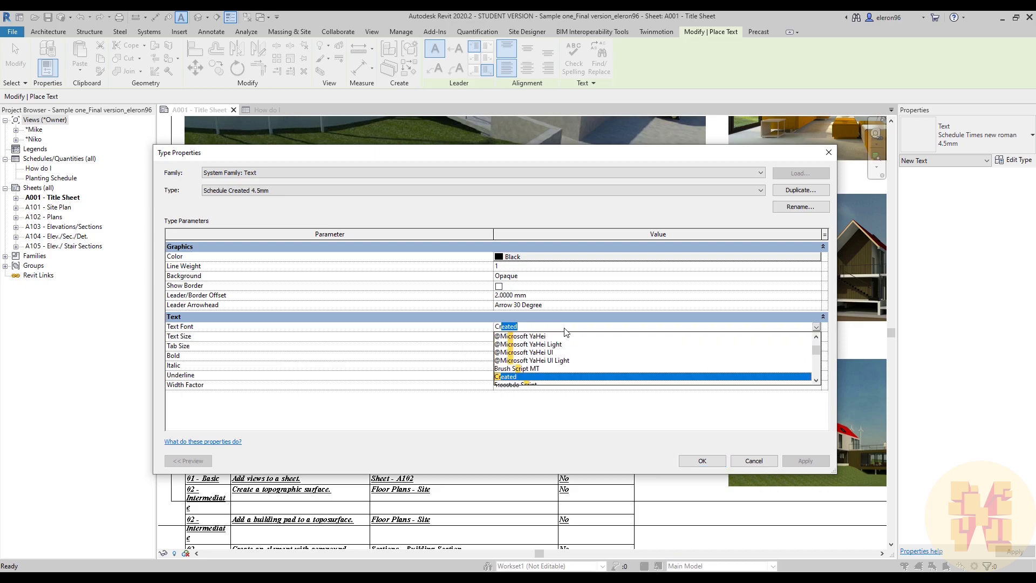
key(Return)
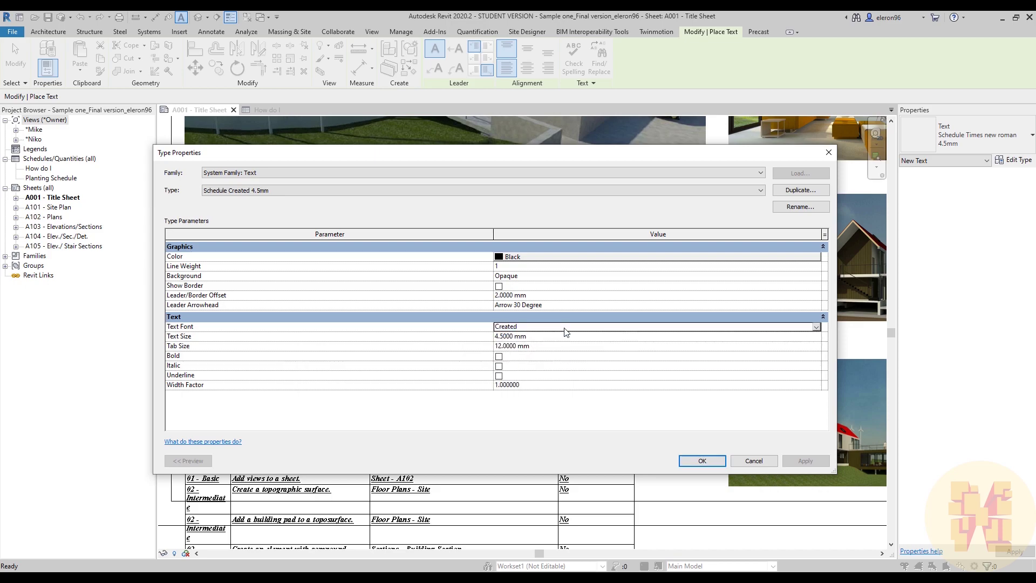
click(711, 460)
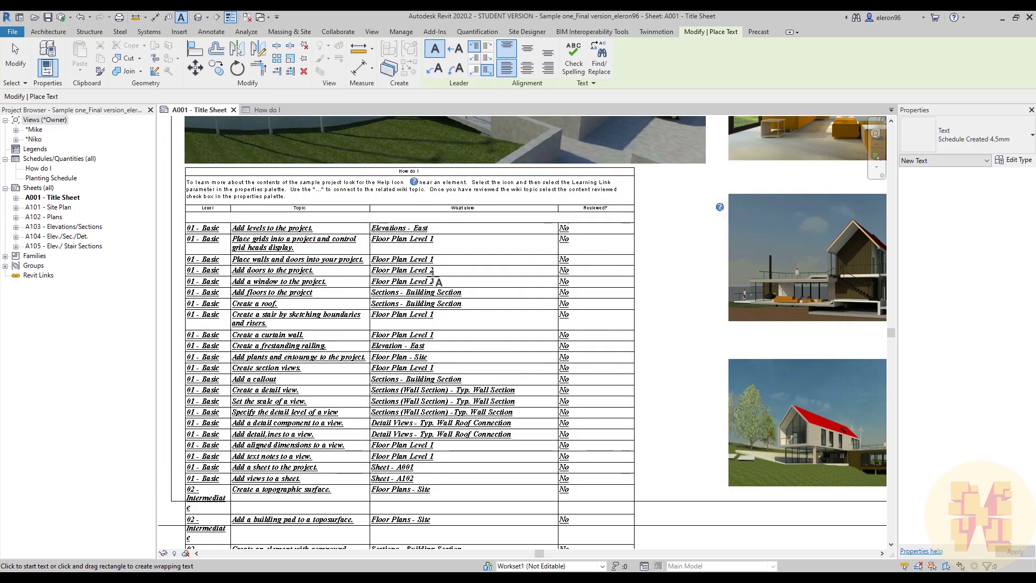
scroll(518, 326, down, 2)
scroll(496, 323, up, 2)
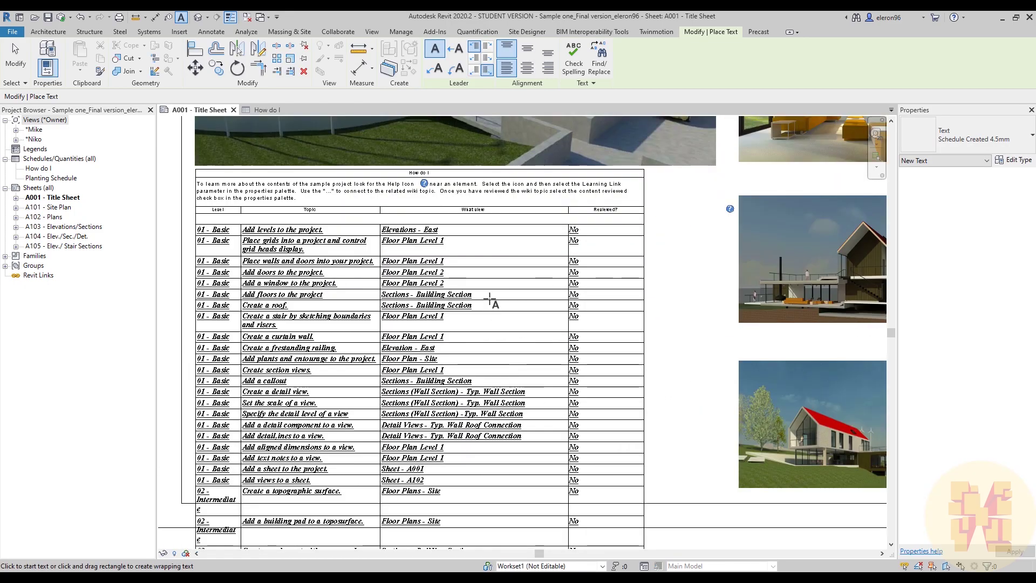
click(274, 111)
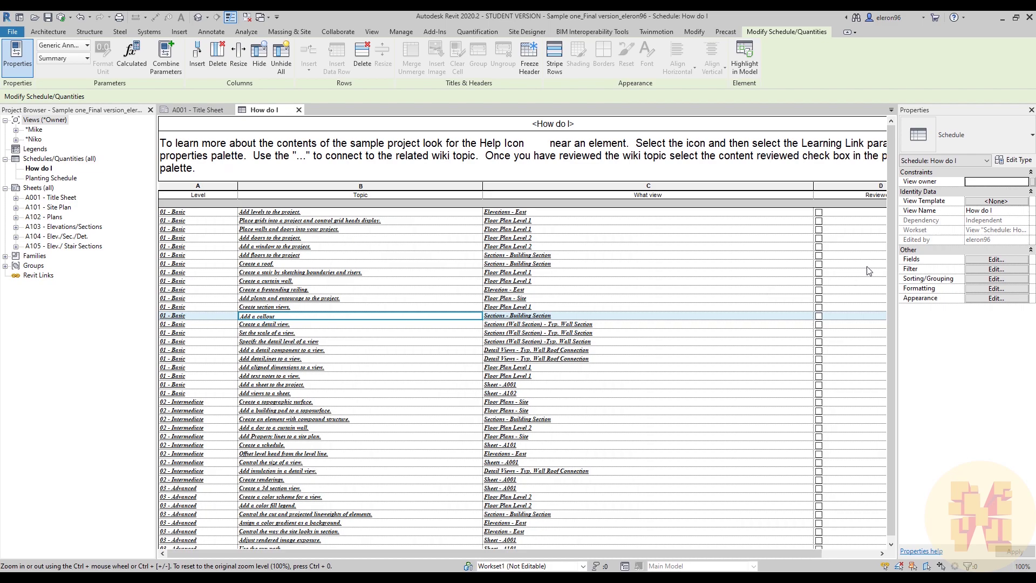
- Set Body text to Schedule Created 4.5mm in the schedule's Appearance settings
click(986, 300)
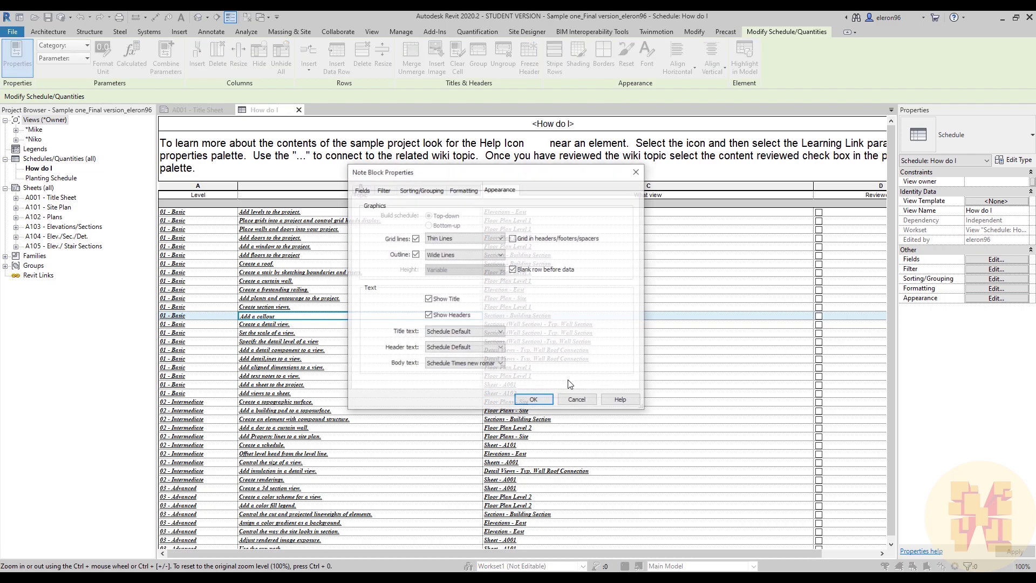
click(477, 364)
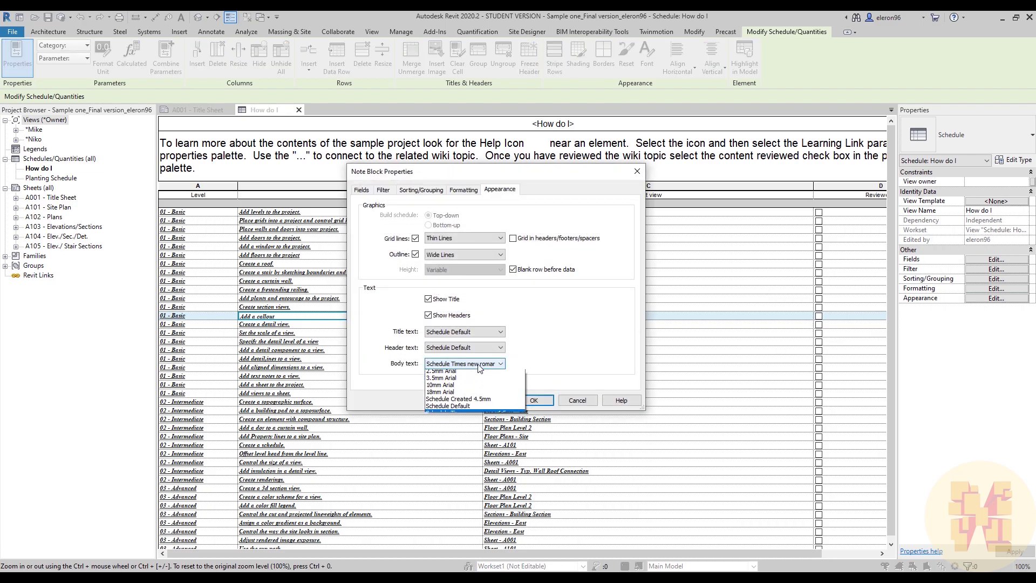
click(463, 416)
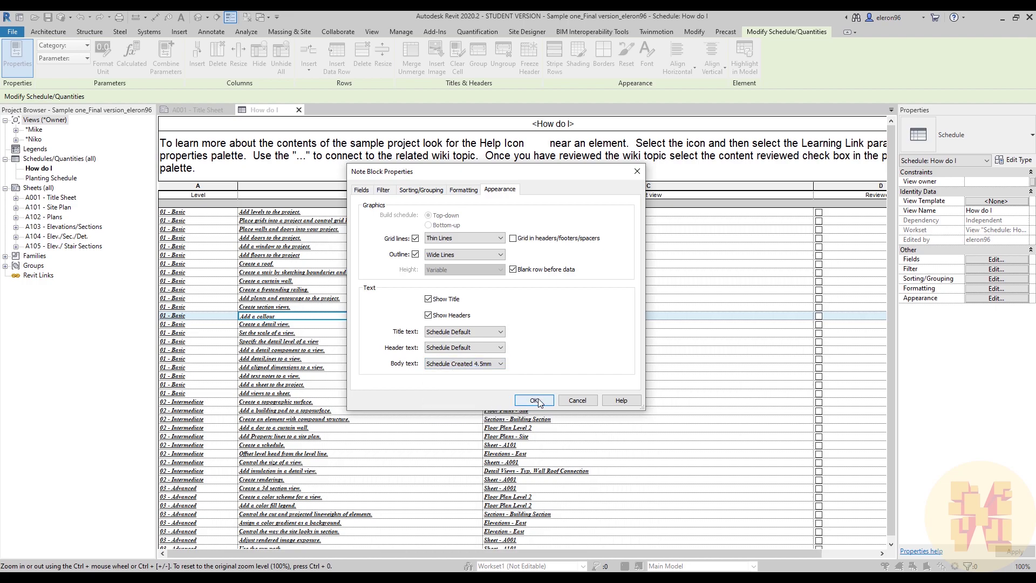
click(533, 400)
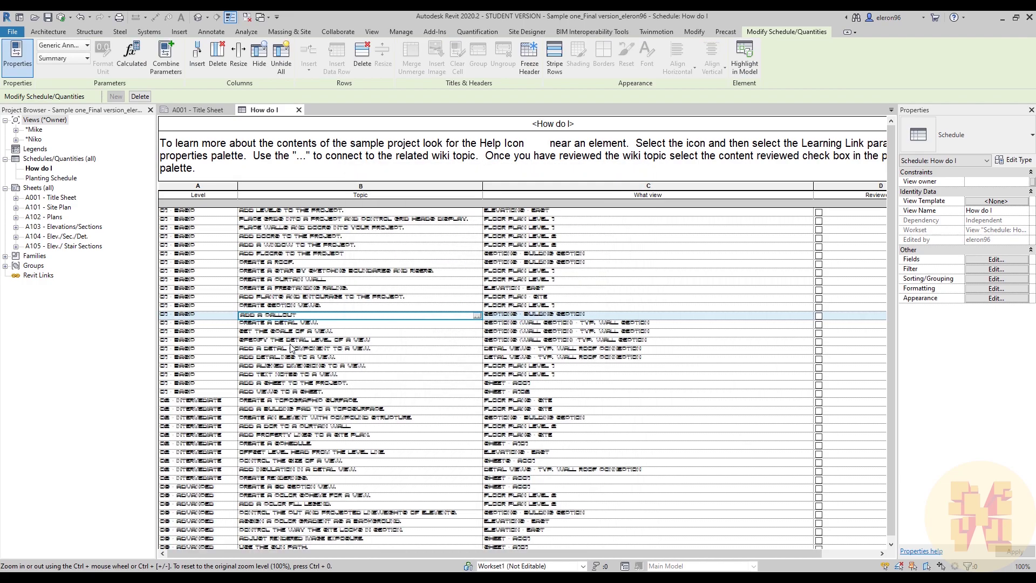
ctrl+scroll(291, 351, up, 5)
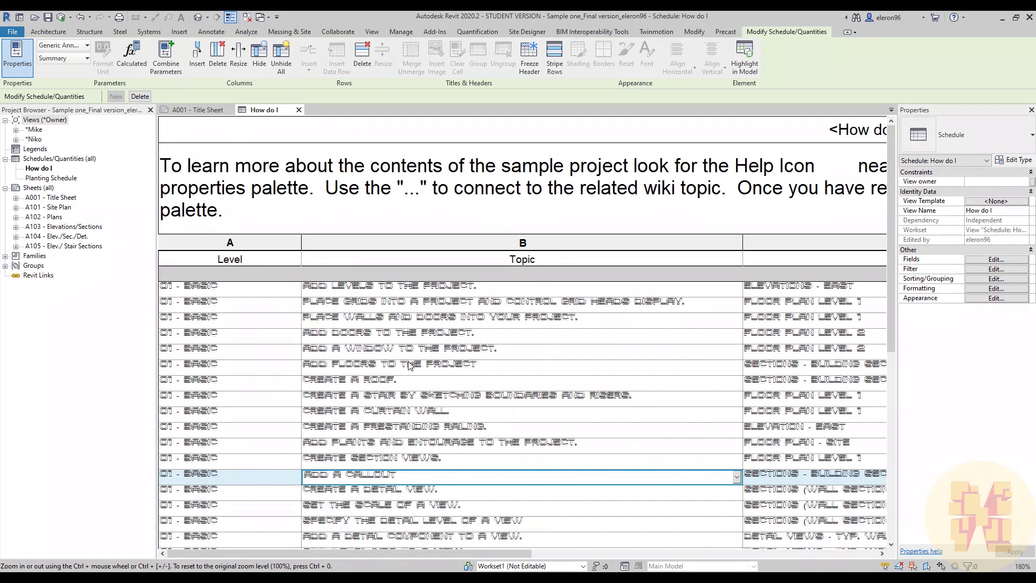
ctrl+scroll(422, 368, up, 2)
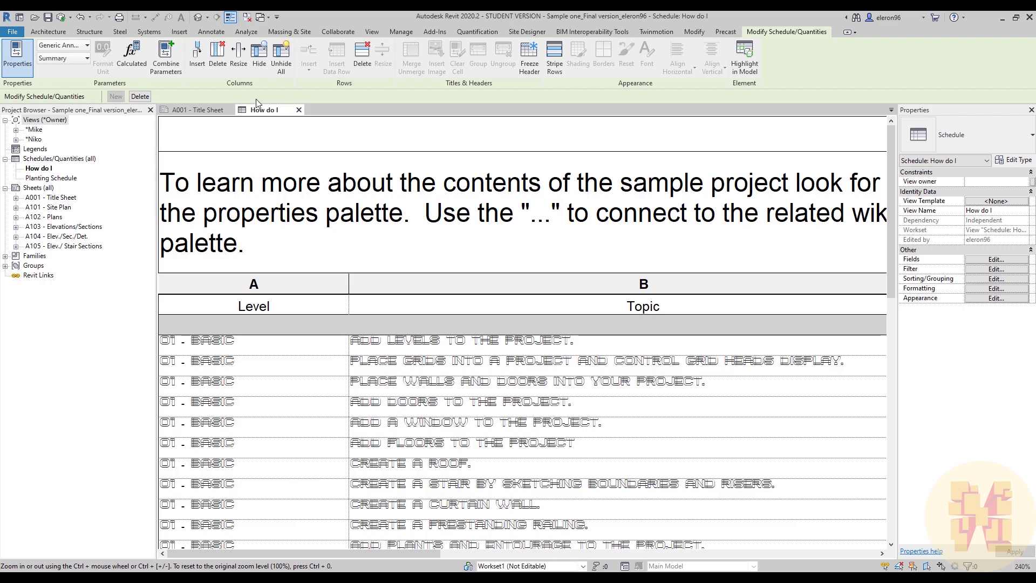
- Back on sheet A001, change the Schedule Created 4.5mm text type's Text Size to 12 mm
click(203, 112)
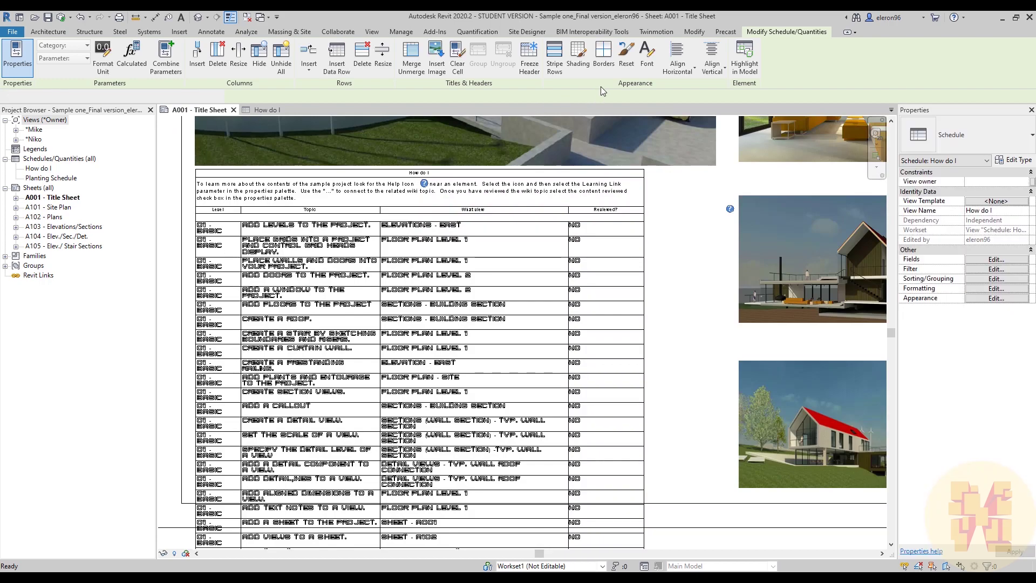
key(t)
key(x)
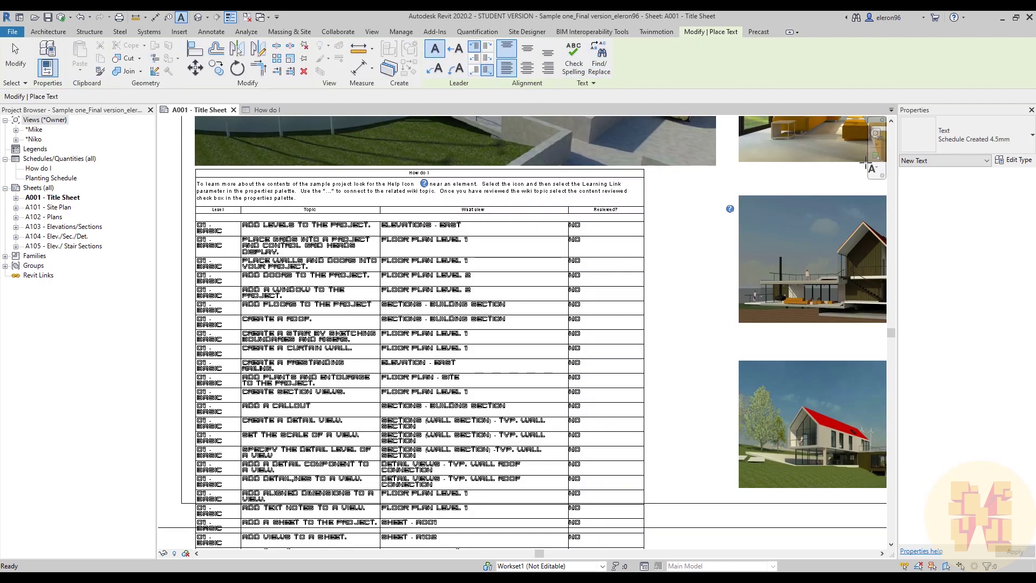
click(1016, 160)
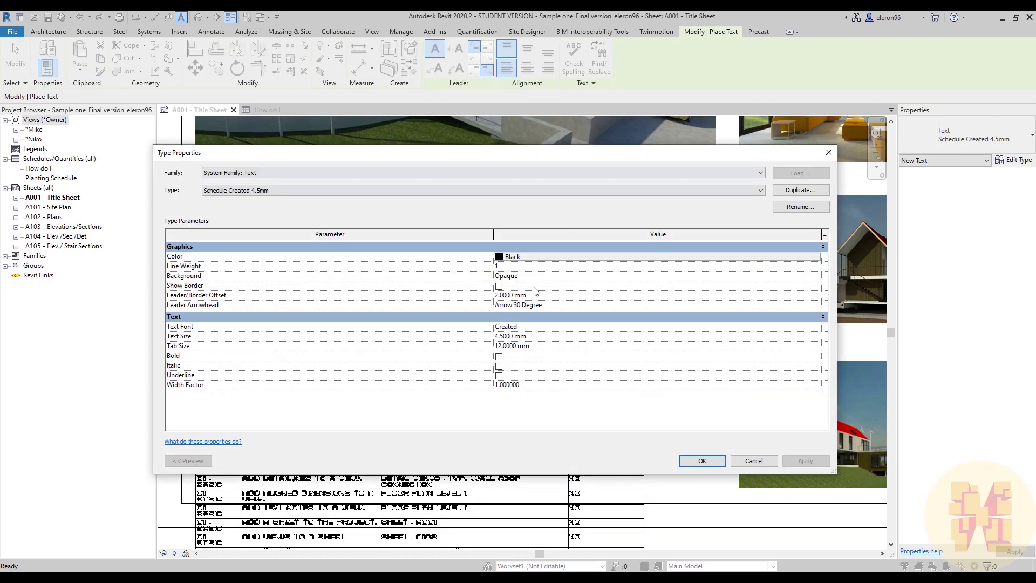
click(537, 338)
text(12)
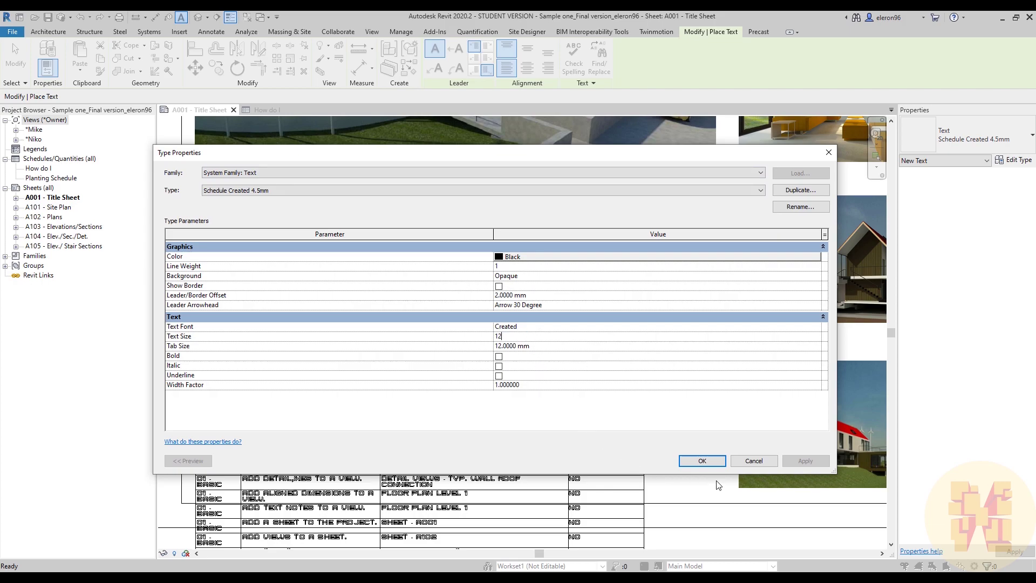